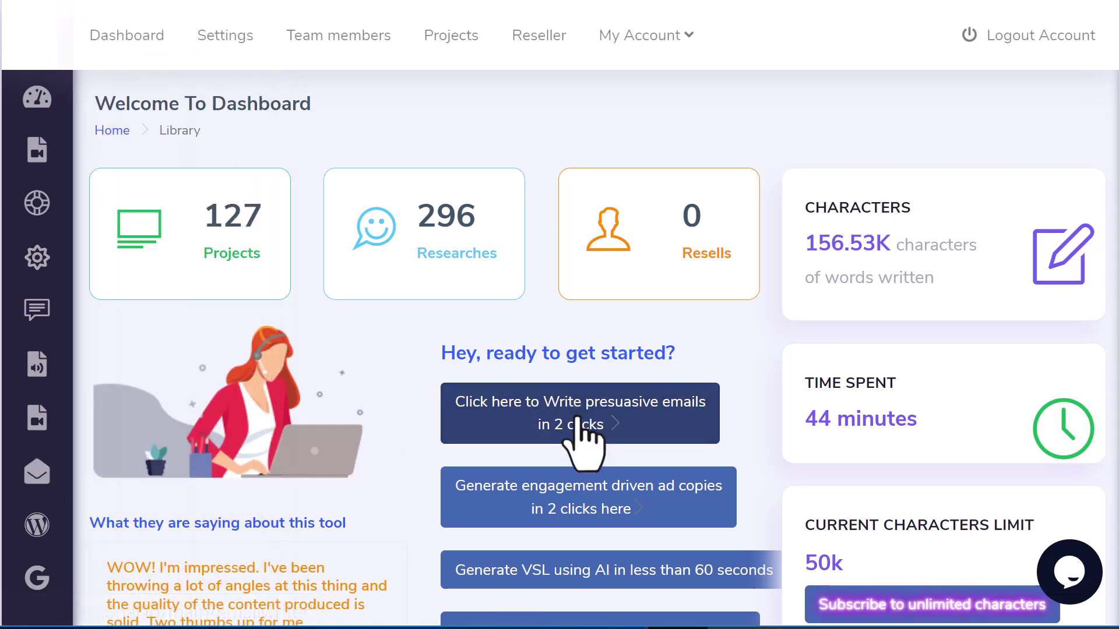
Open 'Write persuasive emails in 2 clicks' and enter the headline idea 'This new AI-tool will help you write…'.
{"action": "left_click", "coordinate": [585, 442]}
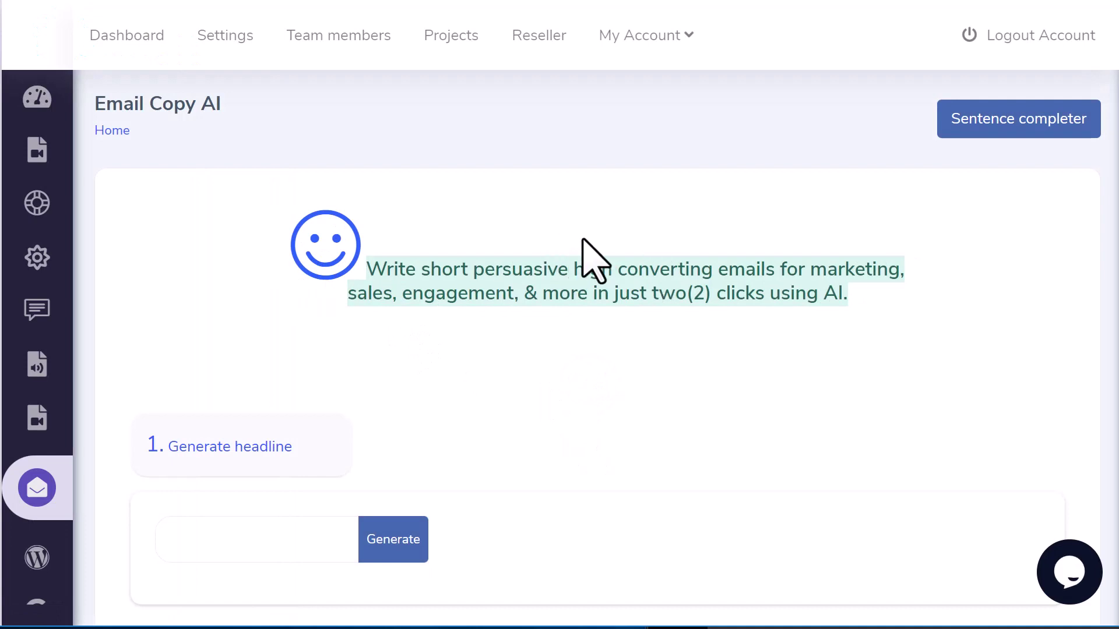
{"action": "scroll", "coordinate": [568, 245], "scroll_direction": "down", "scroll_amount": 1}
{"action": "type", "text": "em"}
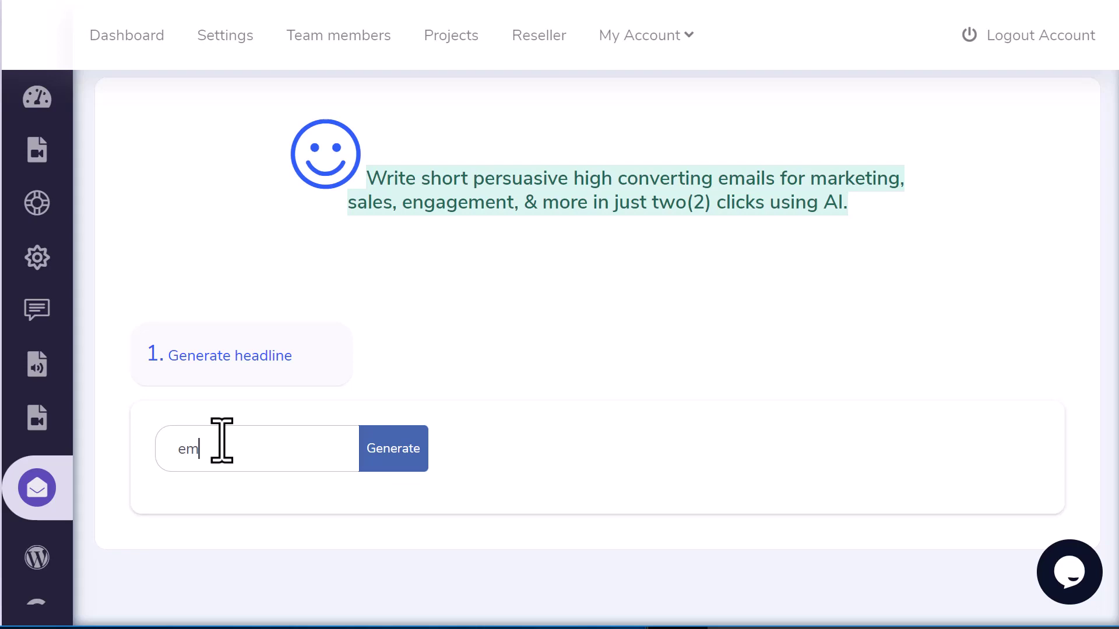
{"action": "type", "text": "ail"}
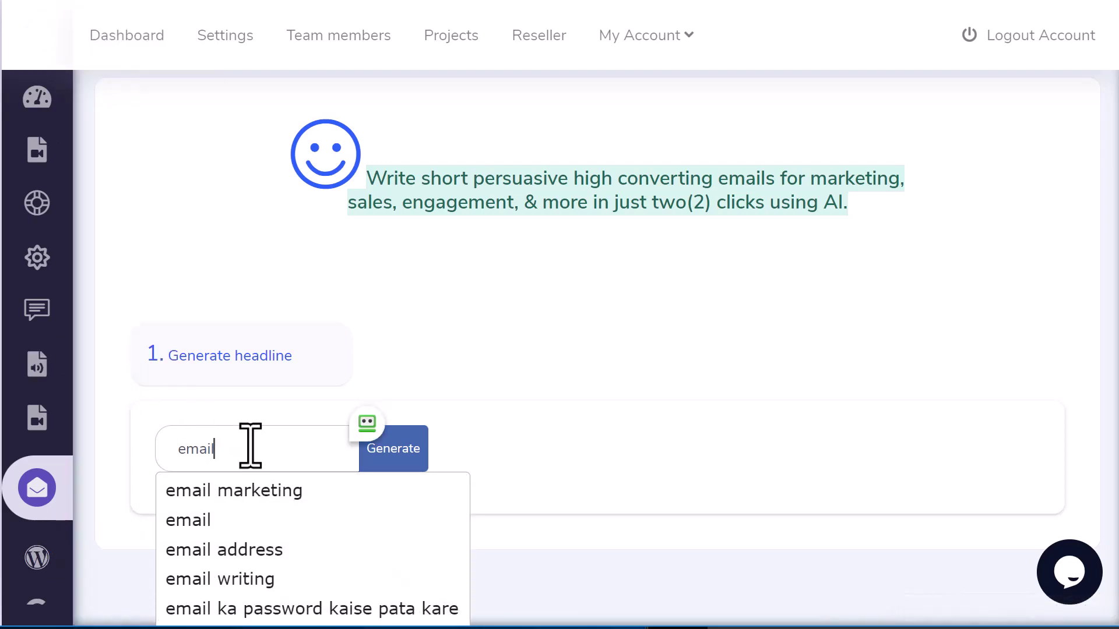
{"action": "left_click_drag", "start_coordinate": [249, 448], "coordinate": [155, 446]}
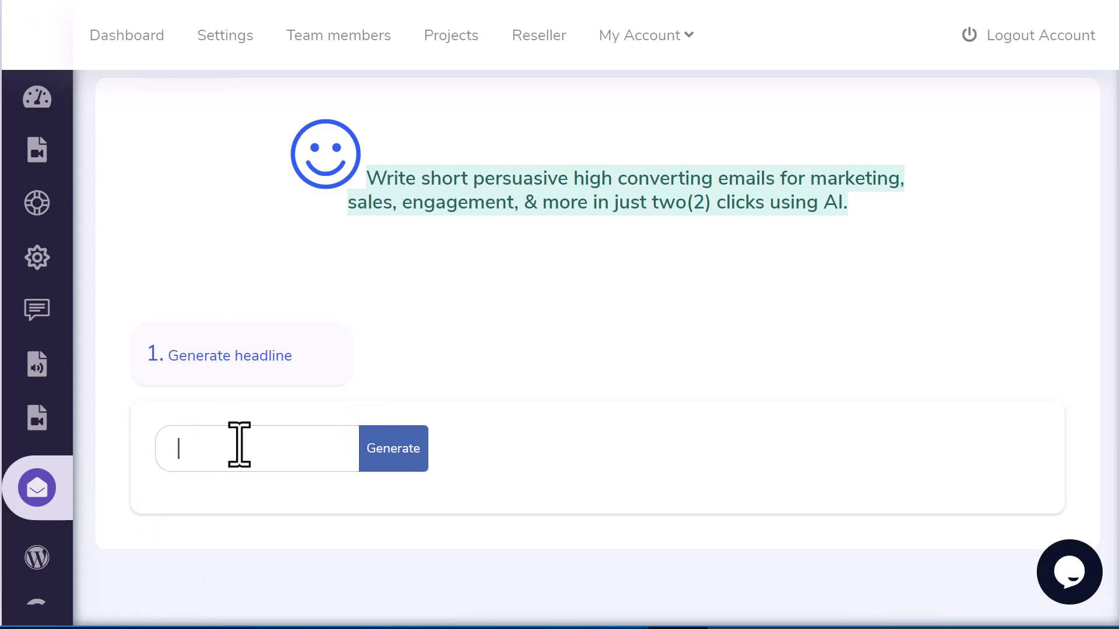
{"action": "left_click_drag", "start_coordinate": [331, 458], "coordinate": [130, 443]}
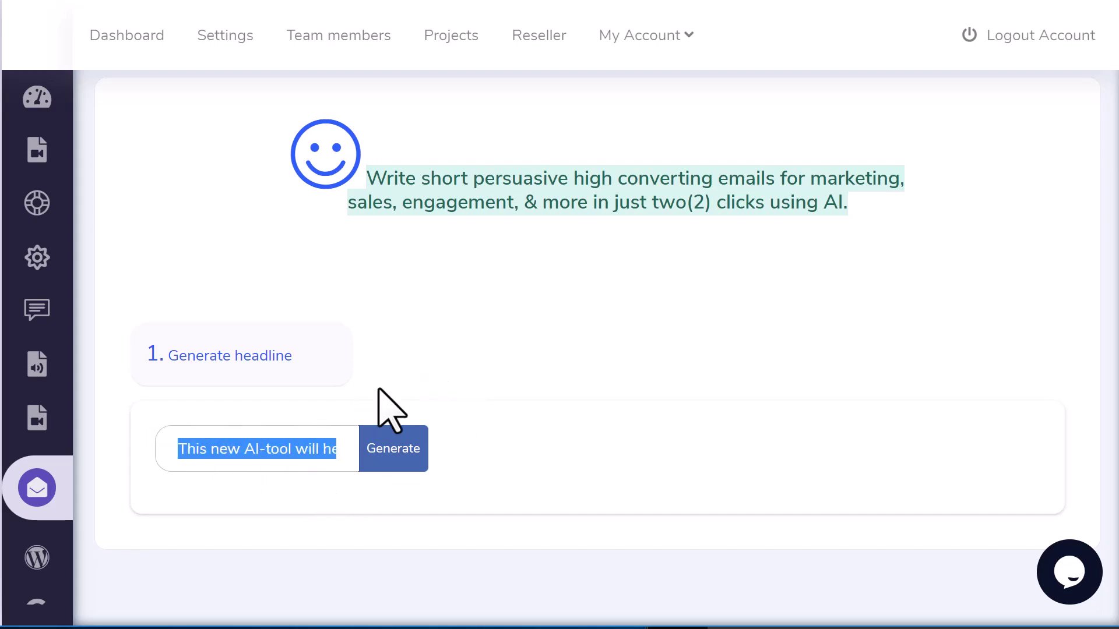
{"action": "left_click", "coordinate": [263, 448]}
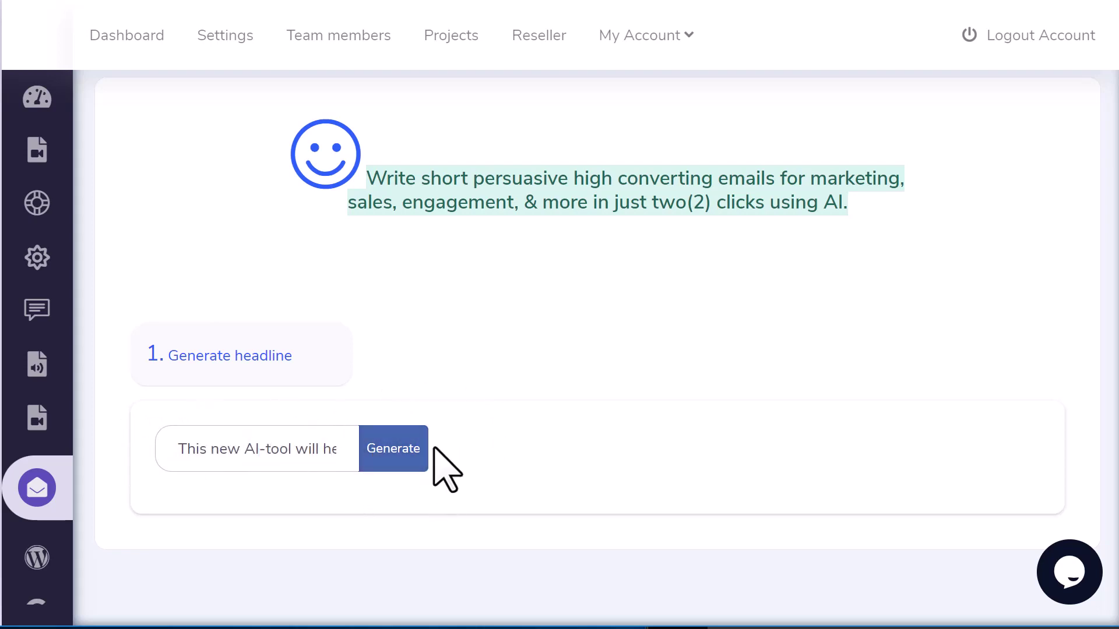
Generate headline suggestions such as 'How This New AI Tool Will Help You Write Better Emails'.
{"action": "left_click", "coordinate": [407, 459]}
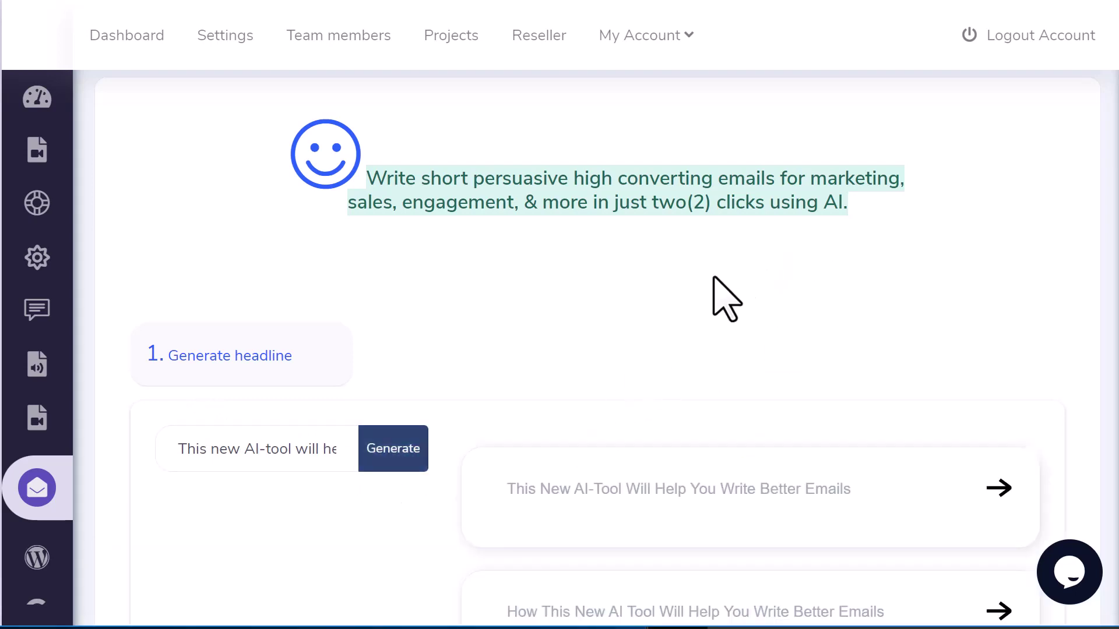
{"action": "scroll", "coordinate": [708, 316], "scroll_direction": "down", "scroll_amount": 2}
{"action": "scroll", "coordinate": [709, 316], "scroll_direction": "down", "scroll_amount": 3}
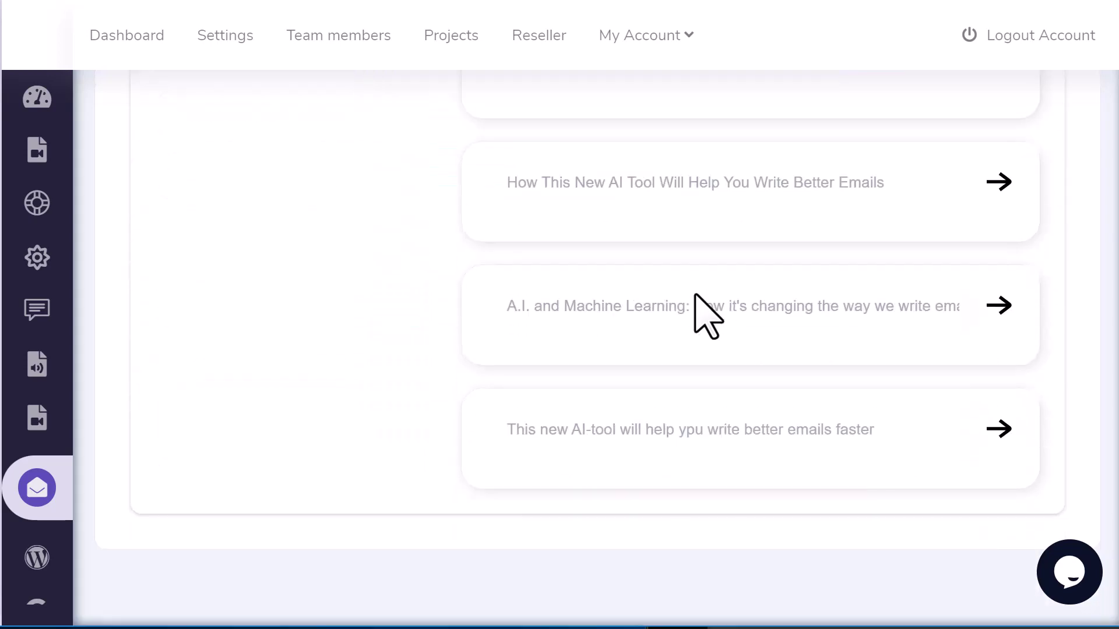
{"action": "scroll", "coordinate": [631, 261], "scroll_direction": "up", "scroll_amount": 3}
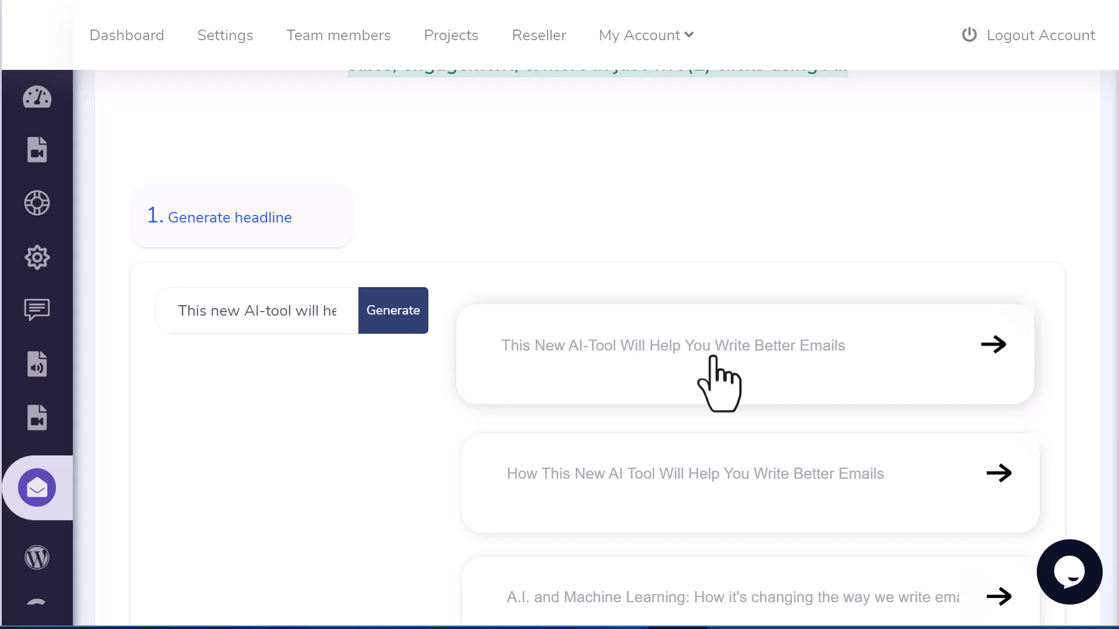
{"action": "scroll", "coordinate": [750, 369], "scroll_direction": "down", "scroll_amount": 2}
{"action": "scroll", "coordinate": [739, 407], "scroll_direction": "down", "scroll_amount": 1}
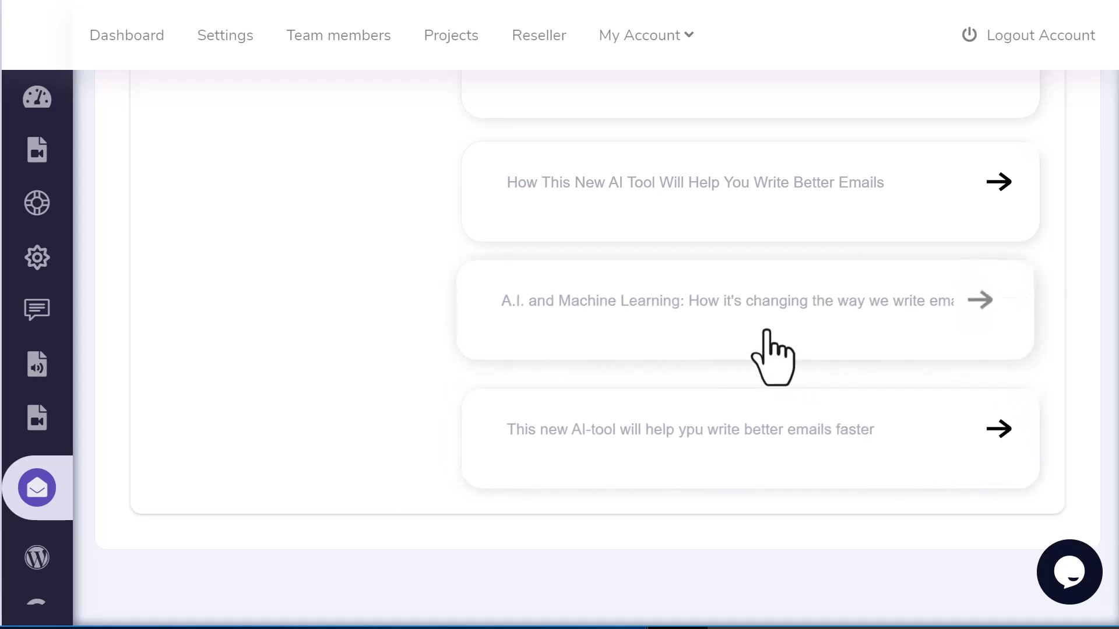
{"action": "scroll", "coordinate": [769, 341], "scroll_direction": "up", "scroll_amount": 2}
{"action": "scroll", "coordinate": [767, 331], "scroll_direction": "up", "scroll_amount": 1}
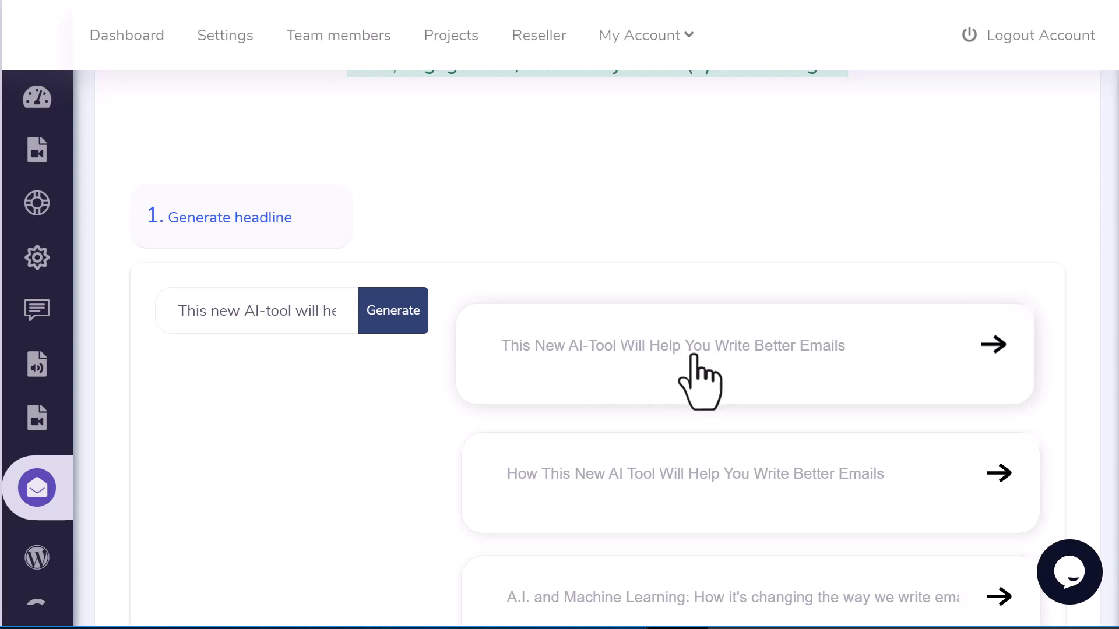
{"action": "scroll", "coordinate": [584, 354], "scroll_direction": "down", "scroll_amount": 3}
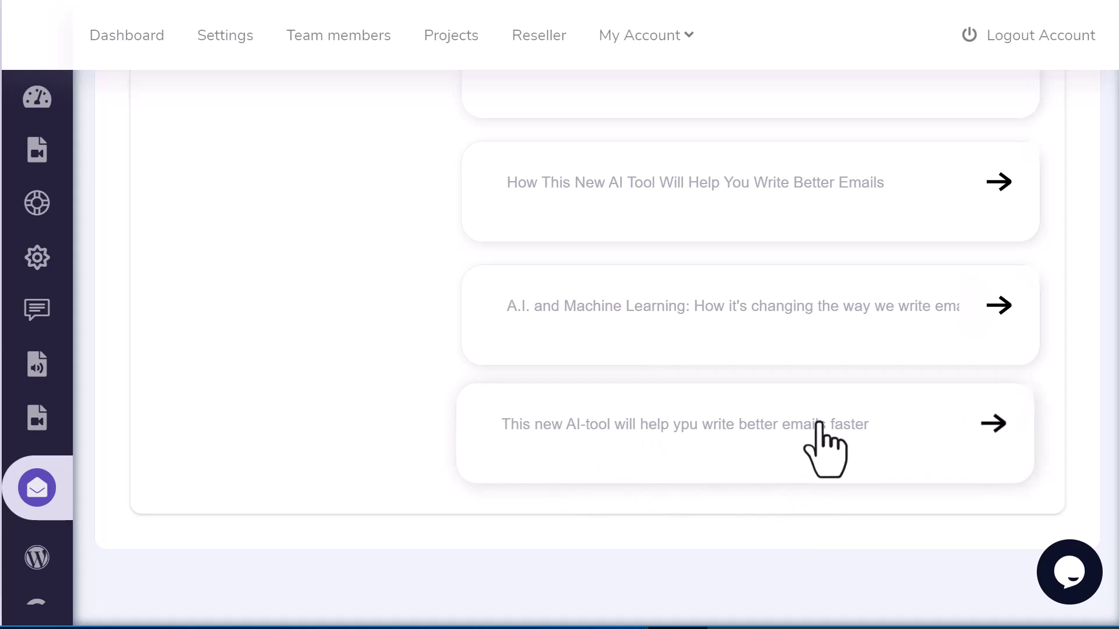
{"action": "scroll", "coordinate": [822, 438], "scroll_direction": "up", "scroll_amount": 5}
{"action": "scroll", "coordinate": [874, 324], "scroll_direction": "down", "scroll_amount": 2}
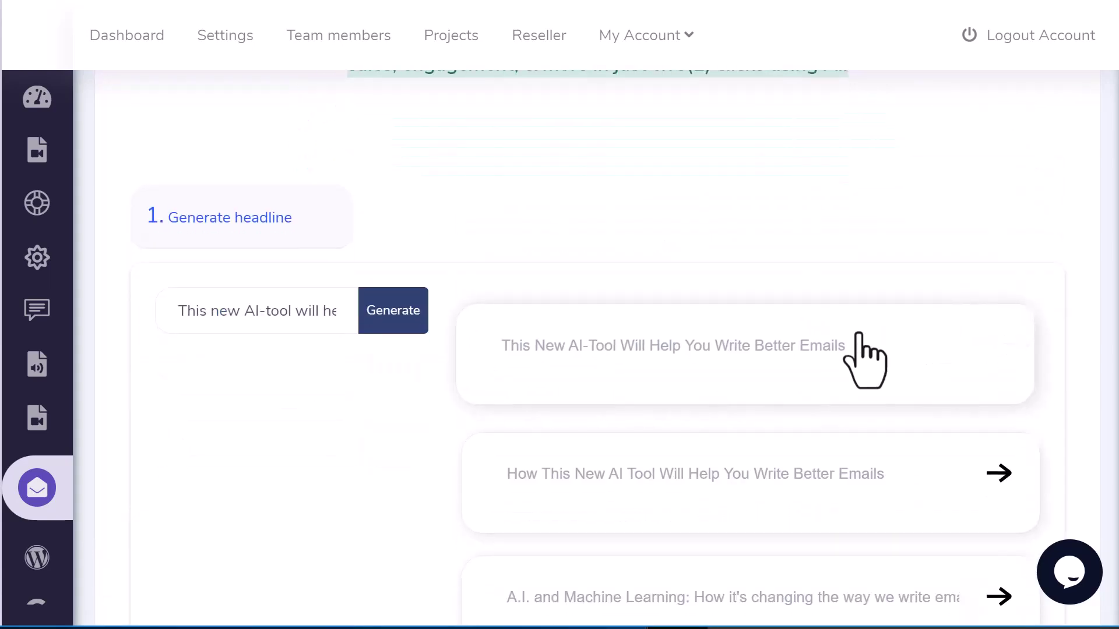
{"action": "scroll", "coordinate": [853, 393], "scroll_direction": "down", "scroll_amount": 3}
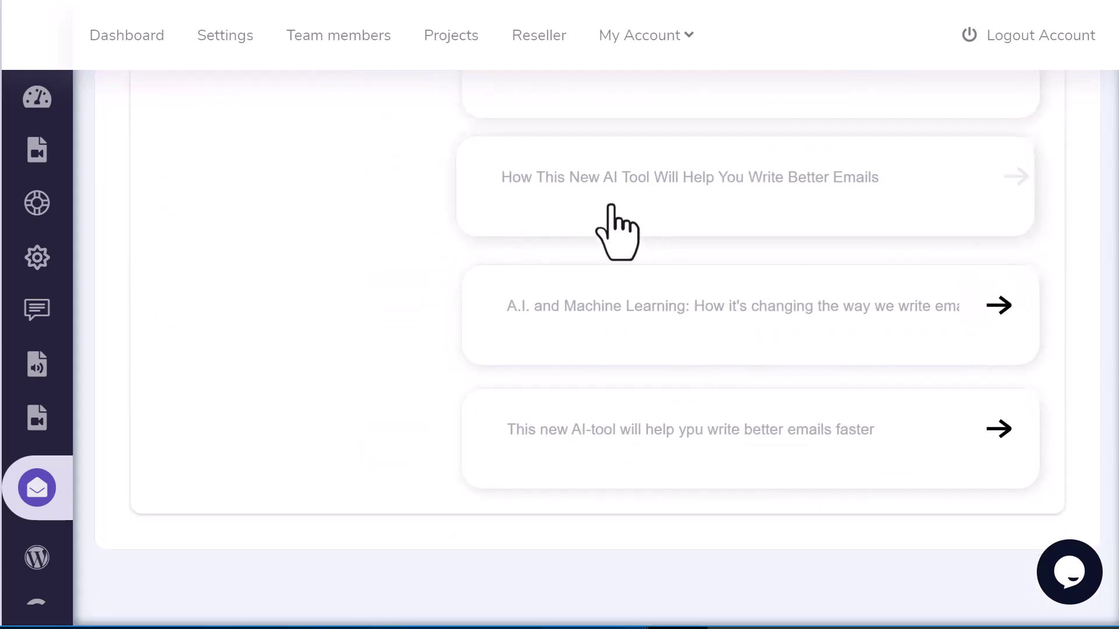
Pick a generated headline to get descriptive body paragraphs like 'Emails can be time-consuming…'.
{"action": "left_click", "coordinate": [666, 426]}
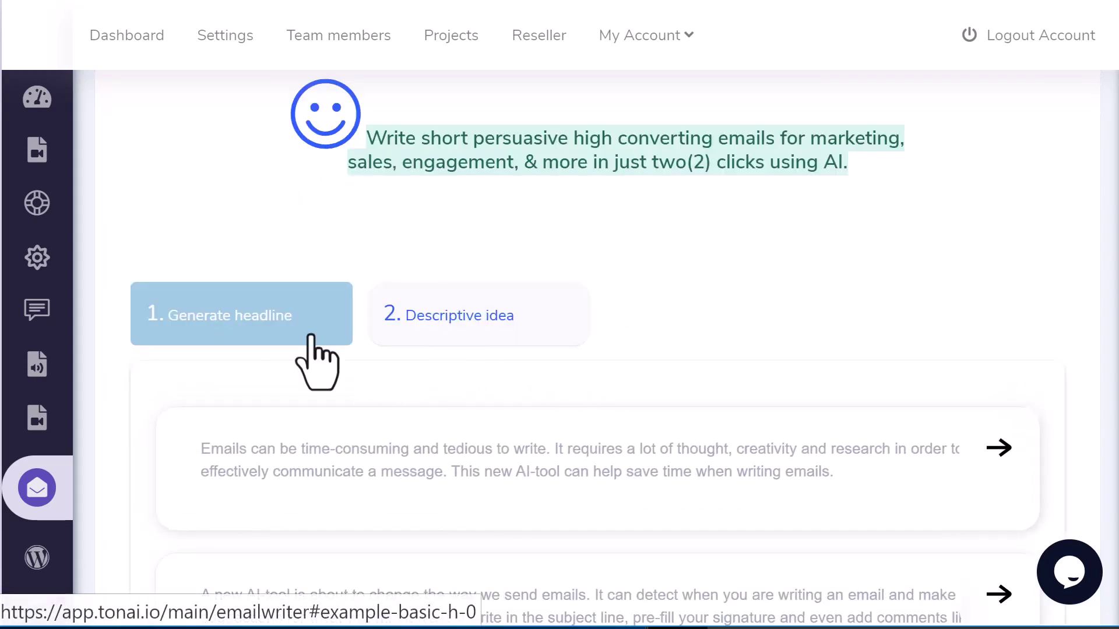
{"action": "scroll", "coordinate": [763, 323], "scroll_direction": "down", "scroll_amount": 1}
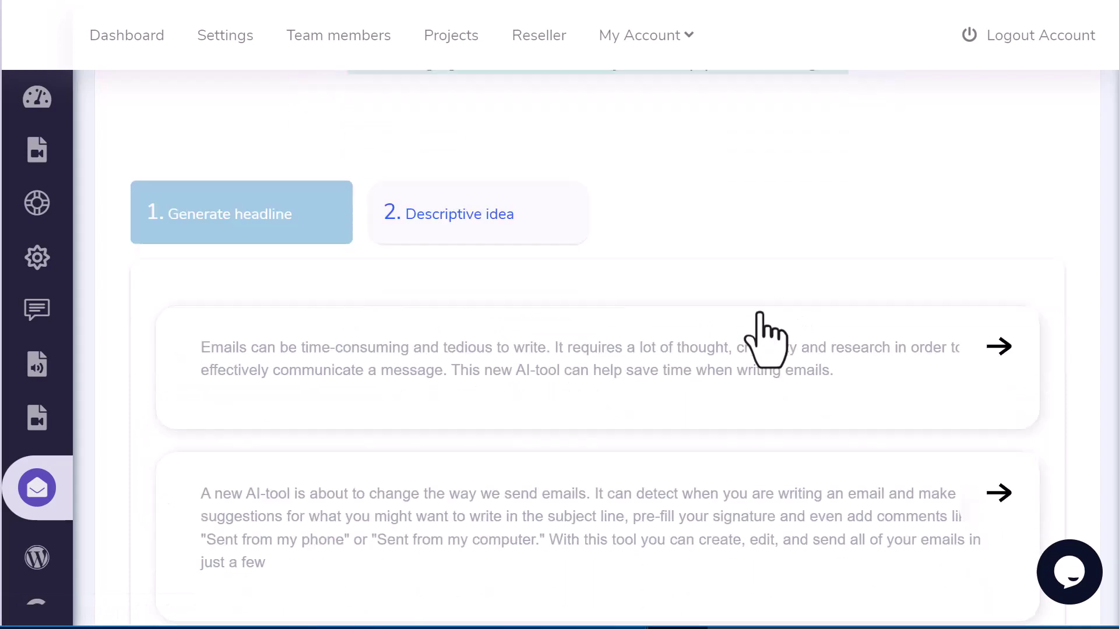
{"action": "scroll", "coordinate": [762, 338], "scroll_direction": "down", "scroll_amount": 2}
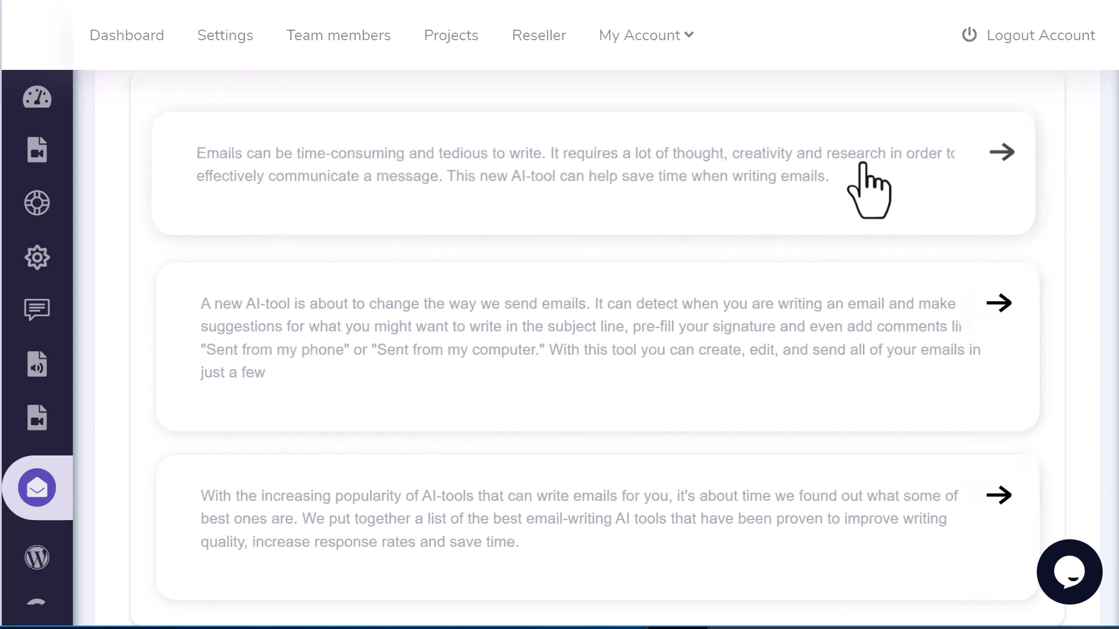
Use the first descriptive idea for email drafts, copy Email Copy 2, and dismiss the alert.
{"action": "left_click", "coordinate": [650, 172]}
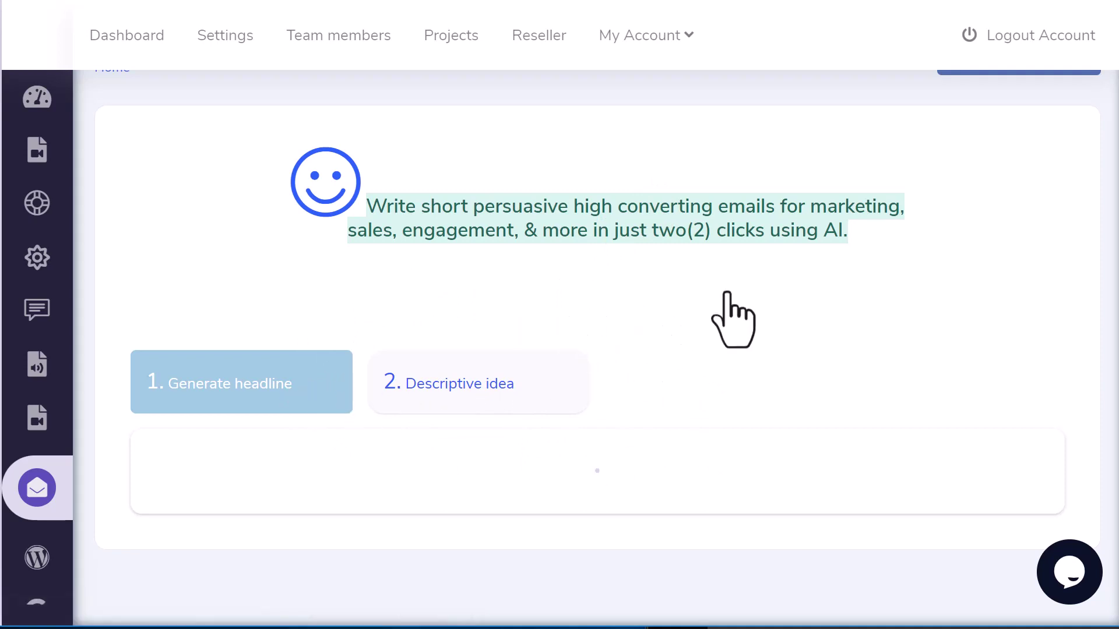
{"action": "scroll", "coordinate": [534, 317], "scroll_direction": "down", "scroll_amount": 1}
{"action": "scroll", "coordinate": [492, 307], "scroll_direction": "down", "scroll_amount": 2}
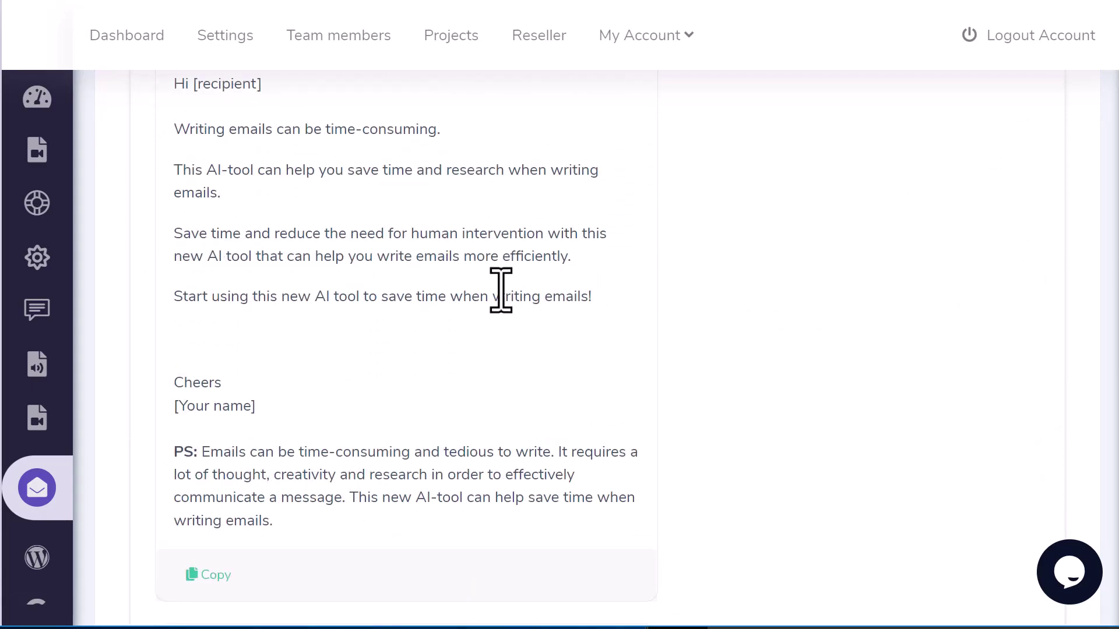
{"action": "scroll", "coordinate": [500, 288], "scroll_direction": "down", "scroll_amount": 2}
{"action": "scroll", "coordinate": [499, 288], "scroll_direction": "down", "scroll_amount": 3}
{"action": "scroll", "coordinate": [496, 288], "scroll_direction": "down", "scroll_amount": 3}
{"action": "scroll", "coordinate": [496, 289], "scroll_direction": "down", "scroll_amount": 2}
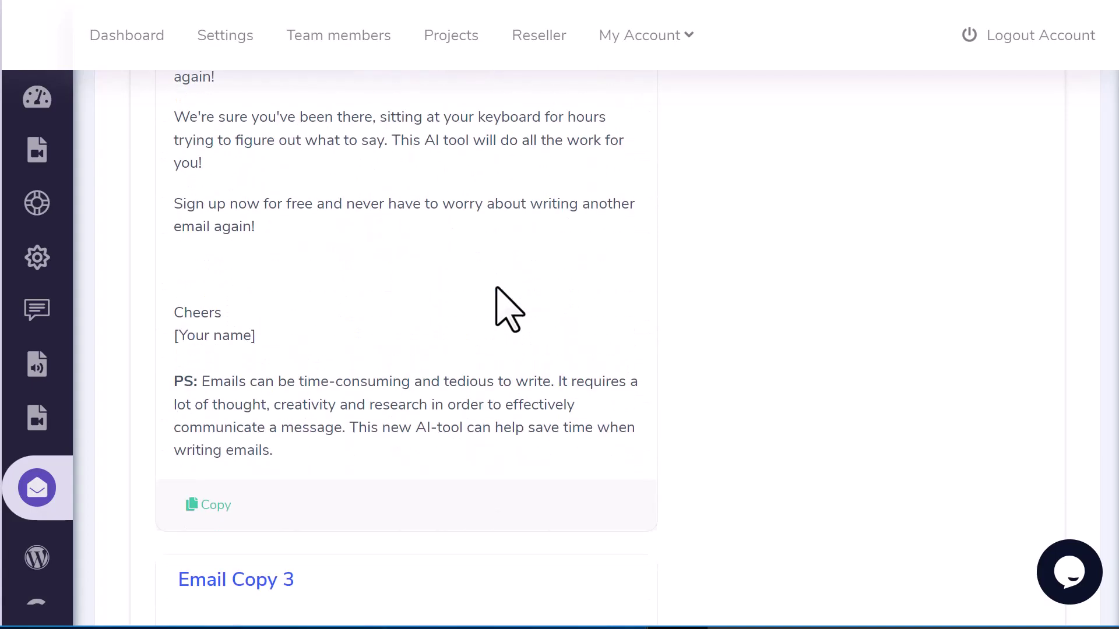
{"action": "scroll", "coordinate": [496, 289], "scroll_direction": "down", "scroll_amount": 3}
{"action": "scroll", "coordinate": [495, 288], "scroll_direction": "down", "scroll_amount": 2}
{"action": "scroll", "coordinate": [500, 287], "scroll_direction": "down", "scroll_amount": 2}
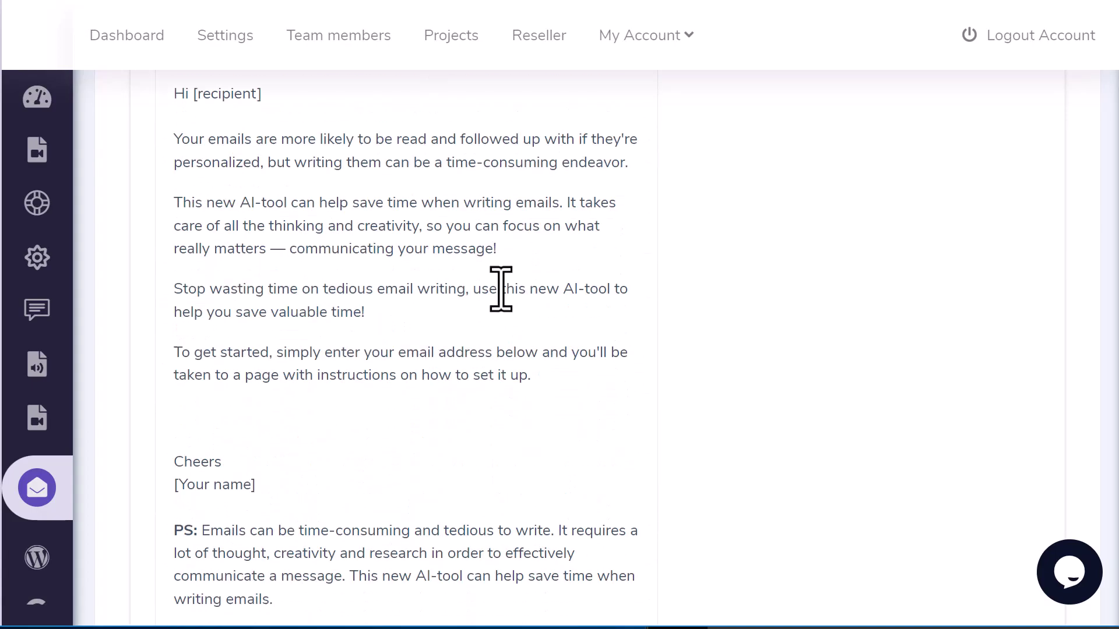
{"action": "scroll", "coordinate": [606, 255], "scroll_direction": "down", "scroll_amount": 2}
{"action": "scroll", "coordinate": [531, 298], "scroll_direction": "up", "scroll_amount": 4}
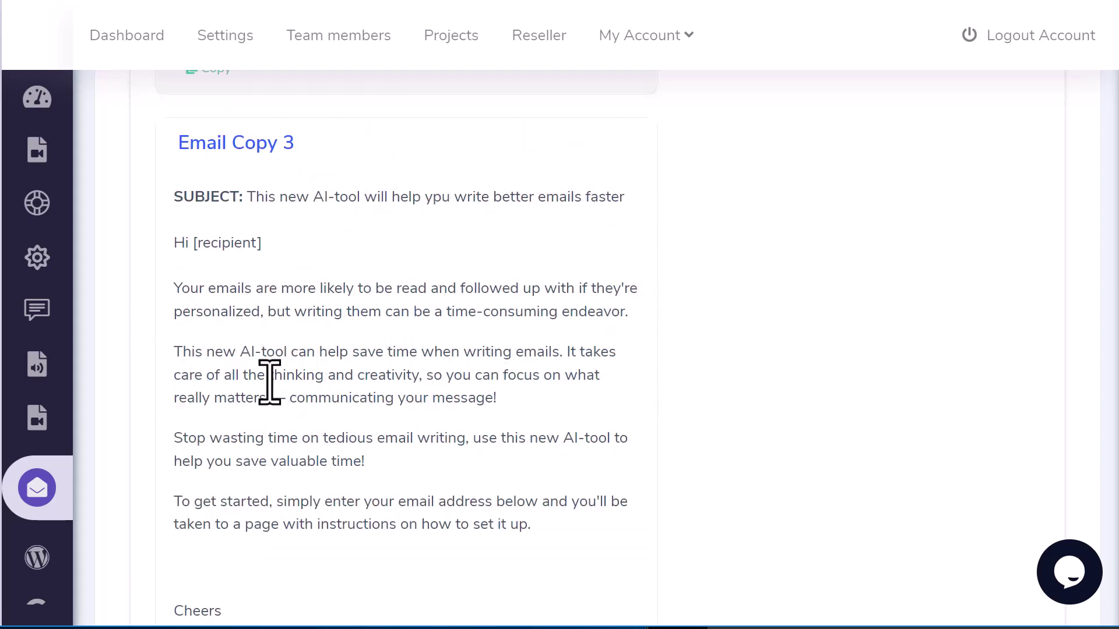
{"action": "scroll", "coordinate": [488, 360], "scroll_direction": "up", "scroll_amount": 2}
{"action": "scroll", "coordinate": [507, 387], "scroll_direction": "up", "scroll_amount": 2}
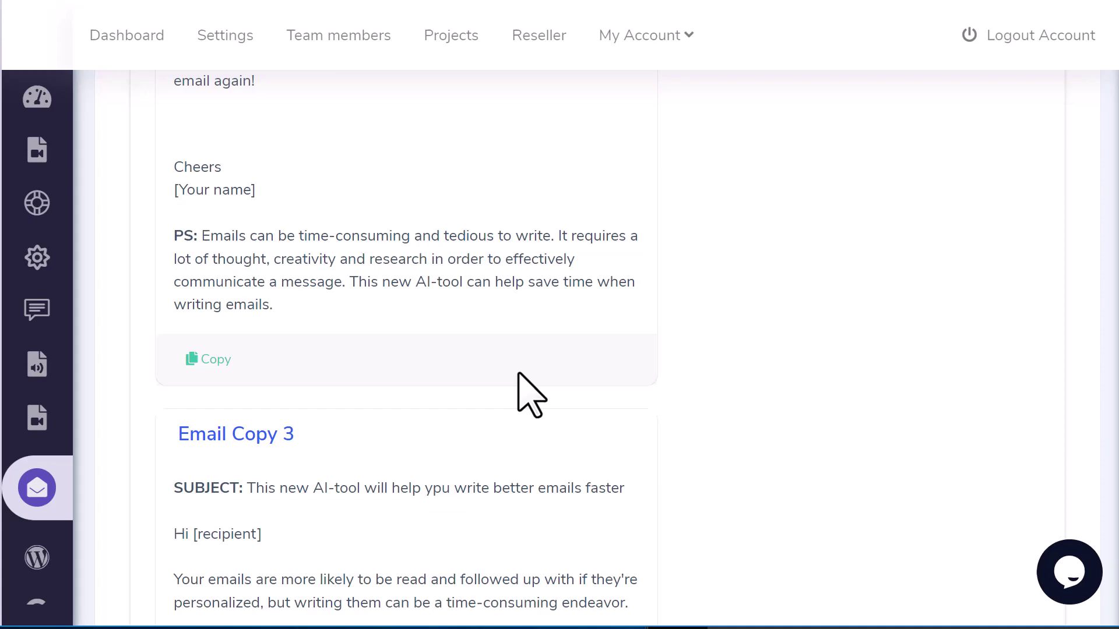
{"action": "scroll", "coordinate": [327, 333], "scroll_direction": "up", "scroll_amount": 3}
{"action": "scroll", "coordinate": [351, 312], "scroll_direction": "up", "scroll_amount": 3}
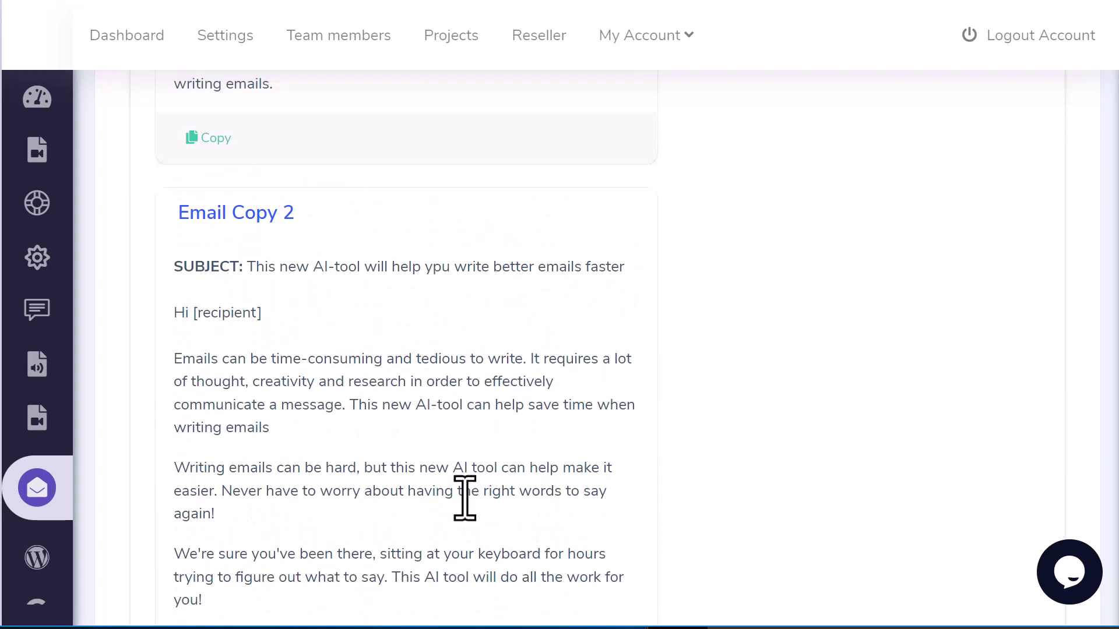
{"action": "scroll", "coordinate": [507, 393], "scroll_direction": "down", "scroll_amount": 2}
{"action": "scroll", "coordinate": [508, 394], "scroll_direction": "down", "scroll_amount": 3}
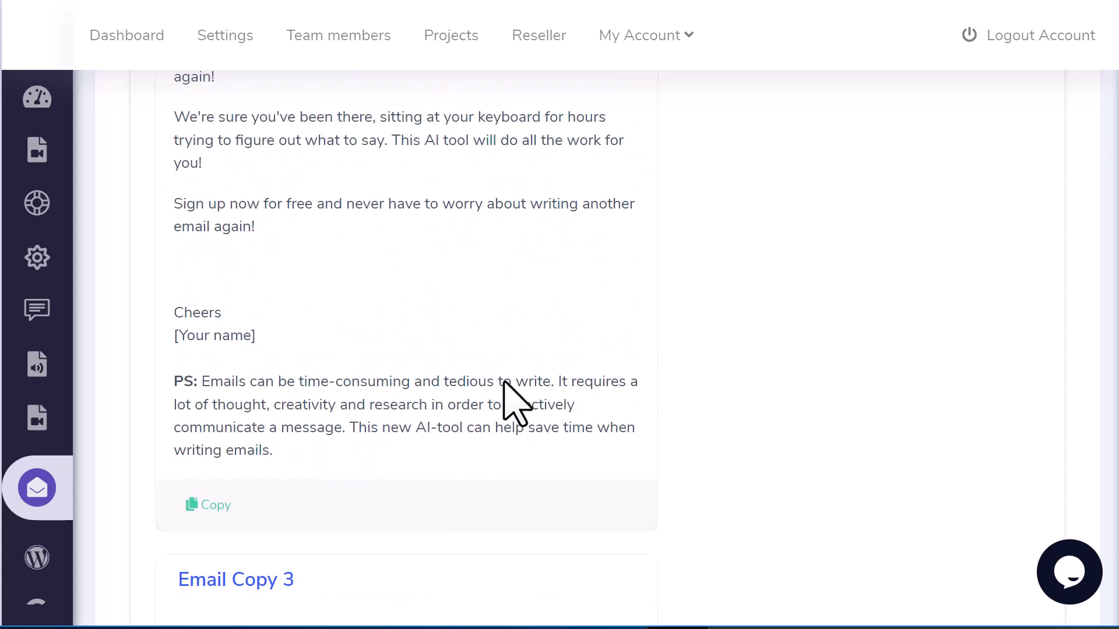
{"action": "scroll", "coordinate": [507, 394], "scroll_direction": "down", "scroll_amount": 2}
{"action": "scroll", "coordinate": [507, 393], "scroll_direction": "down", "scroll_amount": 3}
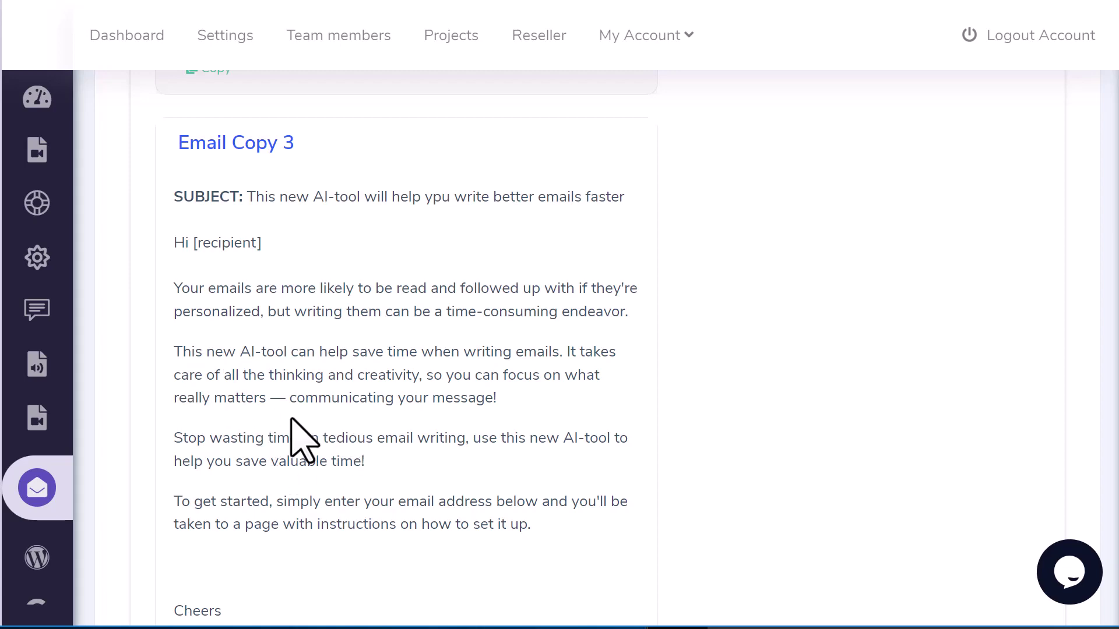
{"action": "scroll", "coordinate": [311, 375], "scroll_direction": "down", "scroll_amount": 2}
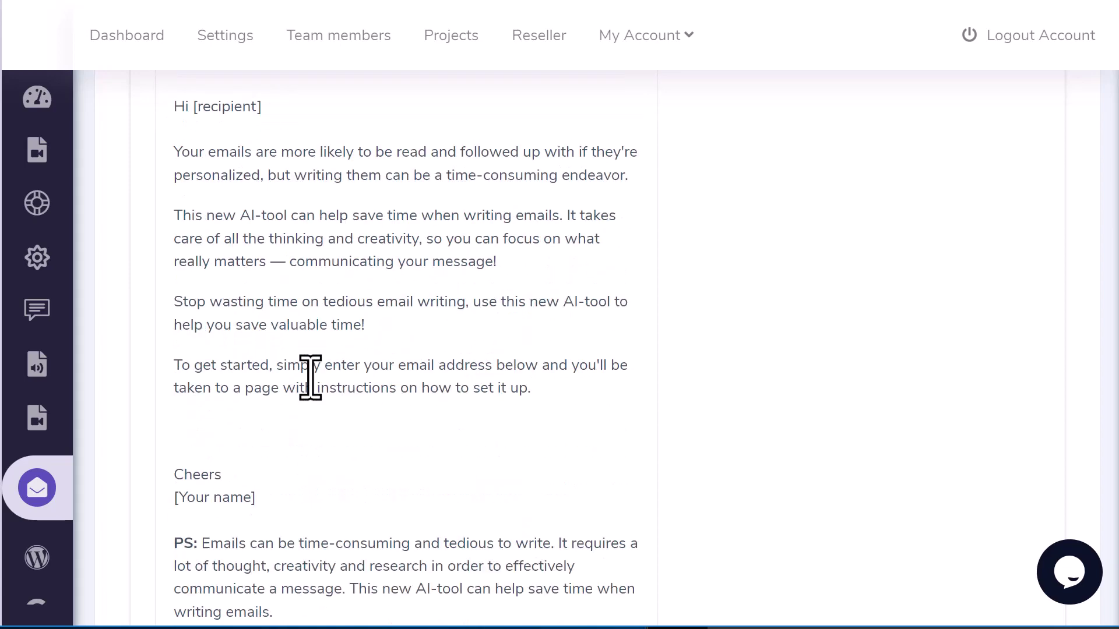
{"action": "scroll", "coordinate": [310, 376], "scroll_direction": "down", "scroll_amount": 2}
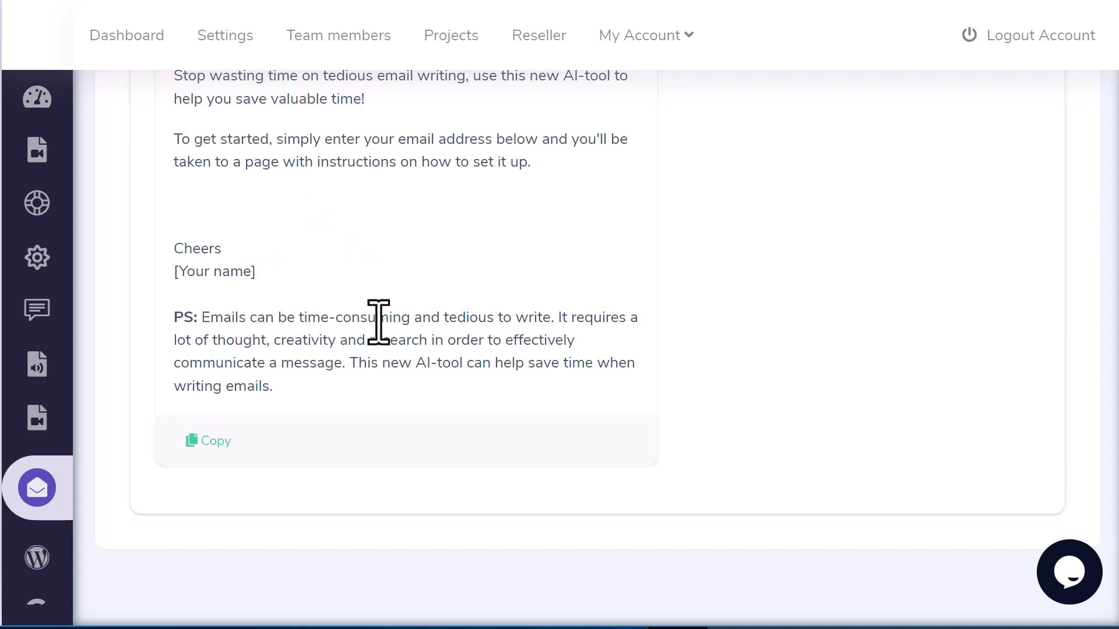
{"action": "scroll", "coordinate": [379, 322], "scroll_direction": "up", "scroll_amount": 2}
{"action": "scroll", "coordinate": [393, 349], "scroll_direction": "up", "scroll_amount": 1}
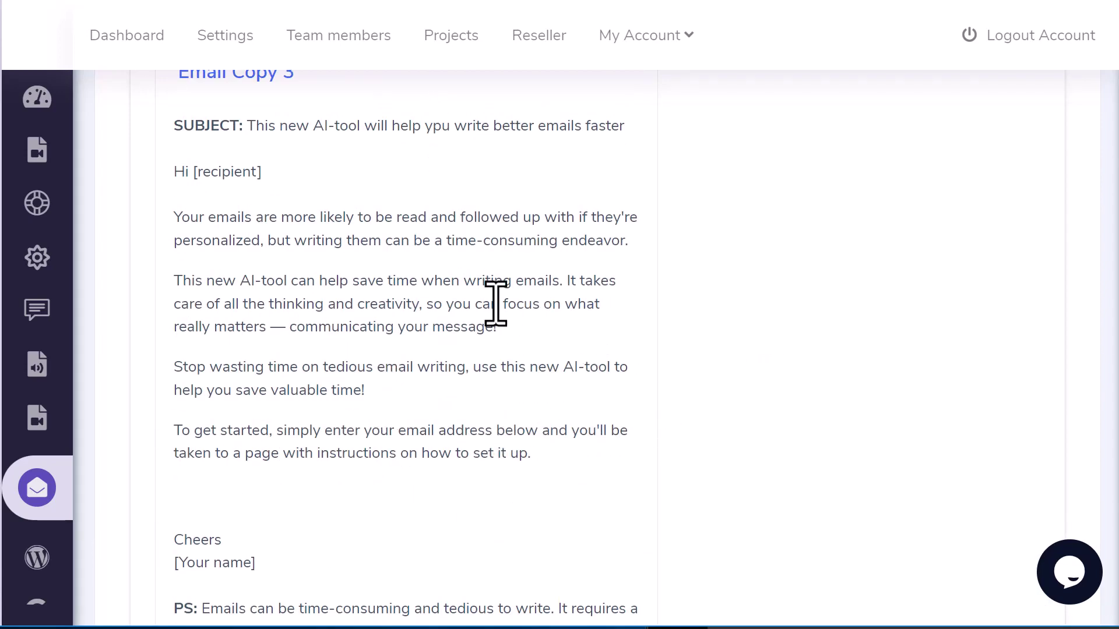
{"action": "scroll", "coordinate": [388, 313], "scroll_direction": "up", "scroll_amount": 3}
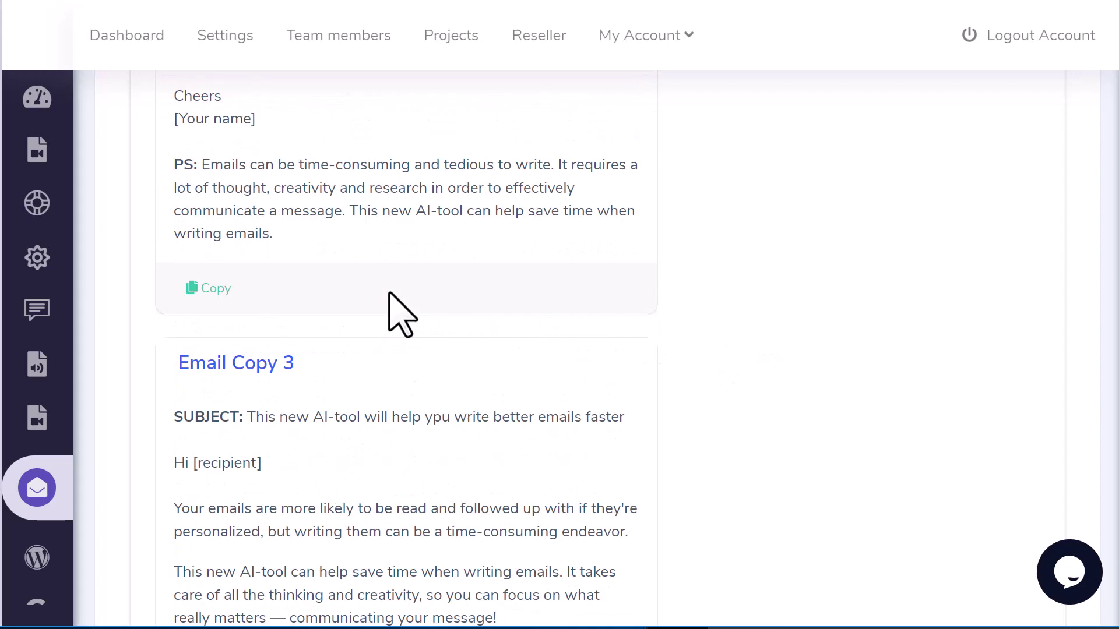
{"action": "scroll", "coordinate": [363, 307], "scroll_direction": "up", "scroll_amount": 2}
{"action": "left_click", "coordinate": [209, 436]}
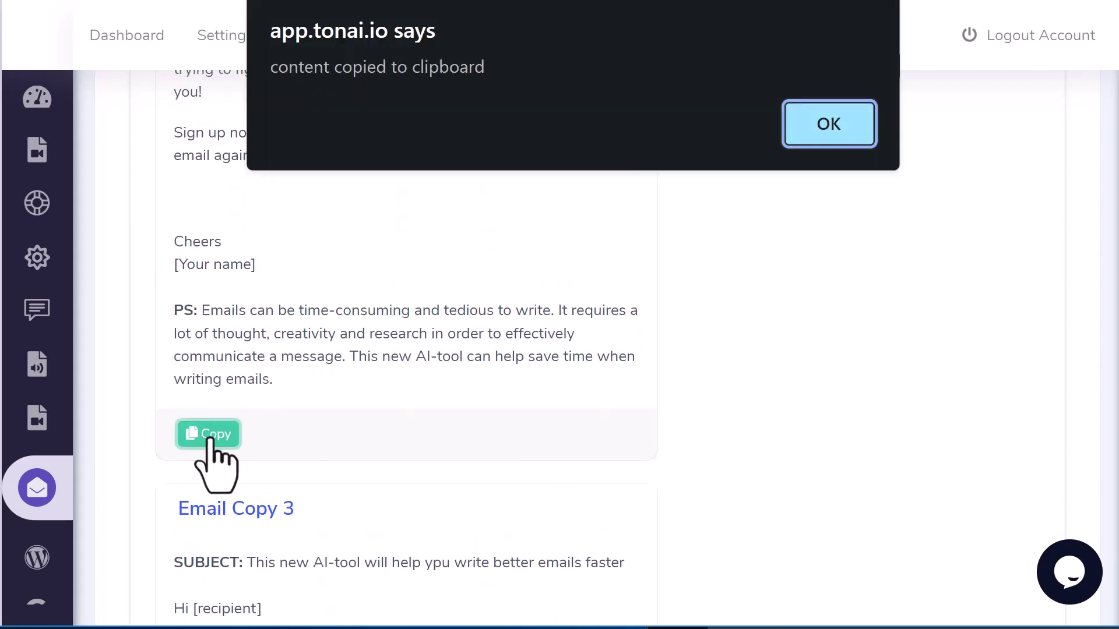
{"action": "left_click", "coordinate": [828, 125]}
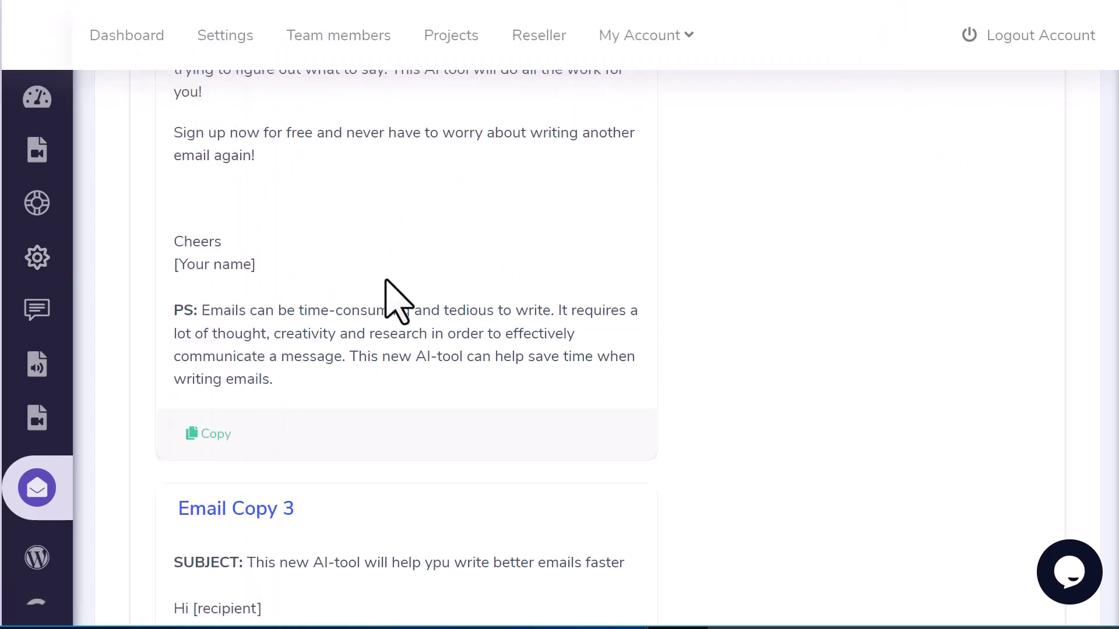
{"action": "scroll", "coordinate": [385, 306], "scroll_direction": "up", "scroll_amount": 2}
{"action": "scroll", "coordinate": [407, 339], "scroll_direction": "up", "scroll_amount": 2}
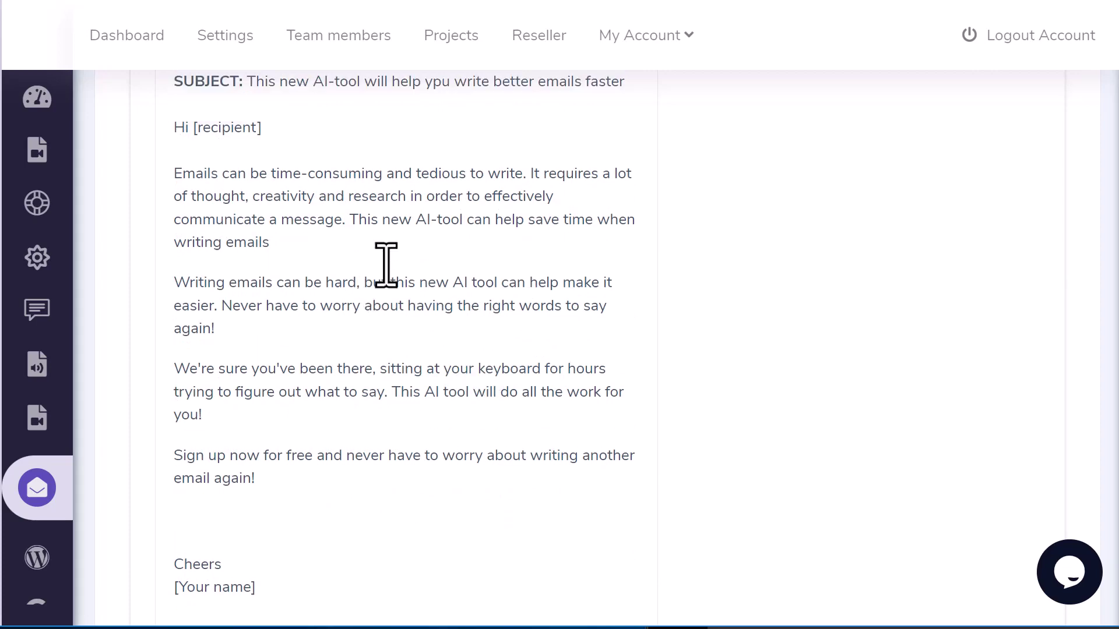
{"action": "scroll", "coordinate": [385, 264], "scroll_direction": "up", "scroll_amount": 1}
{"action": "scroll", "coordinate": [379, 342], "scroll_direction": "up", "scroll_amount": 3}
{"action": "scroll", "coordinate": [397, 342], "scroll_direction": "up", "scroll_amount": 3}
{"action": "scroll", "coordinate": [422, 387], "scroll_direction": "up", "scroll_amount": 1}
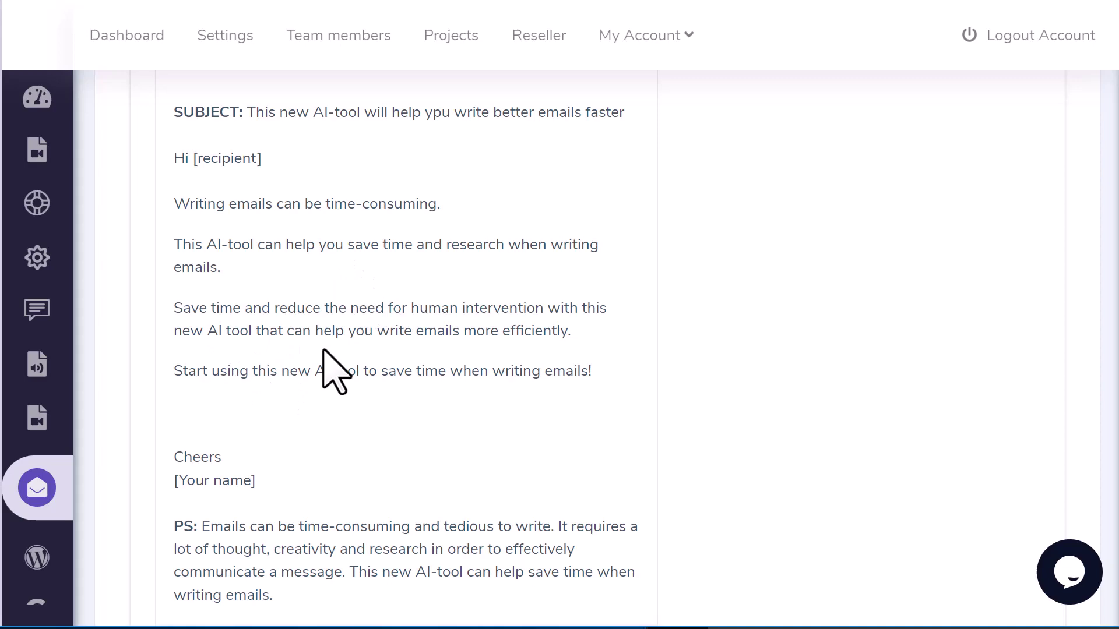
{"action": "scroll", "coordinate": [398, 332], "scroll_direction": "down", "scroll_amount": 2}
{"action": "scroll", "coordinate": [400, 320], "scroll_direction": "down", "scroll_amount": 3}
{"action": "scroll", "coordinate": [412, 342], "scroll_direction": "down", "scroll_amount": 3}
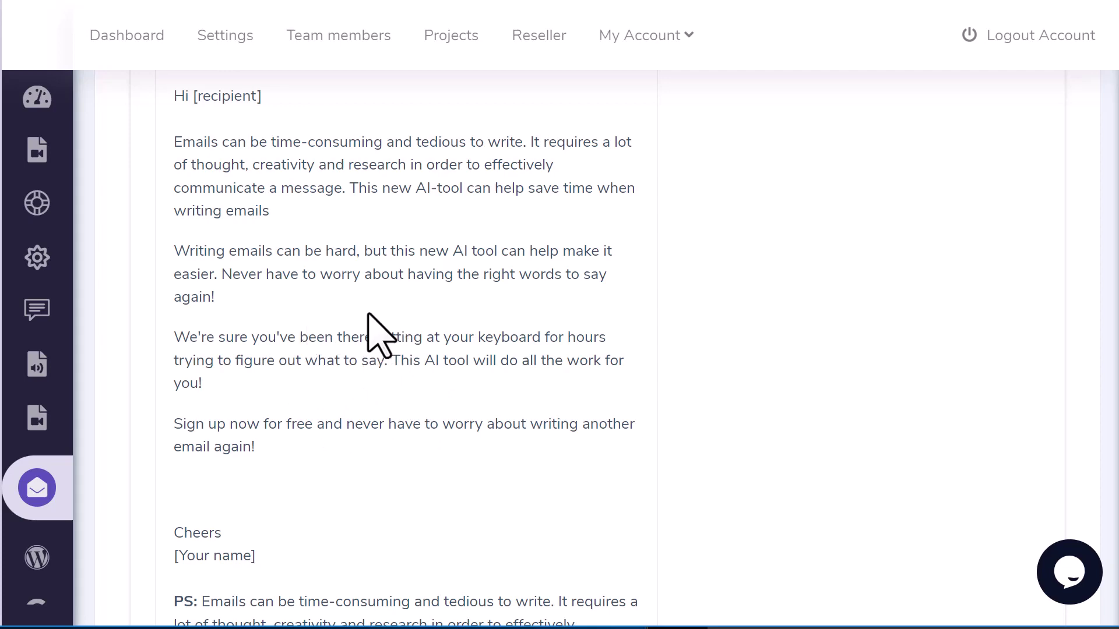
{"action": "scroll", "coordinate": [393, 328], "scroll_direction": "down", "scroll_amount": 1}
{"action": "scroll", "coordinate": [400, 323], "scroll_direction": "down", "scroll_amount": 2}
{"action": "scroll", "coordinate": [355, 318], "scroll_direction": "down", "scroll_amount": 2}
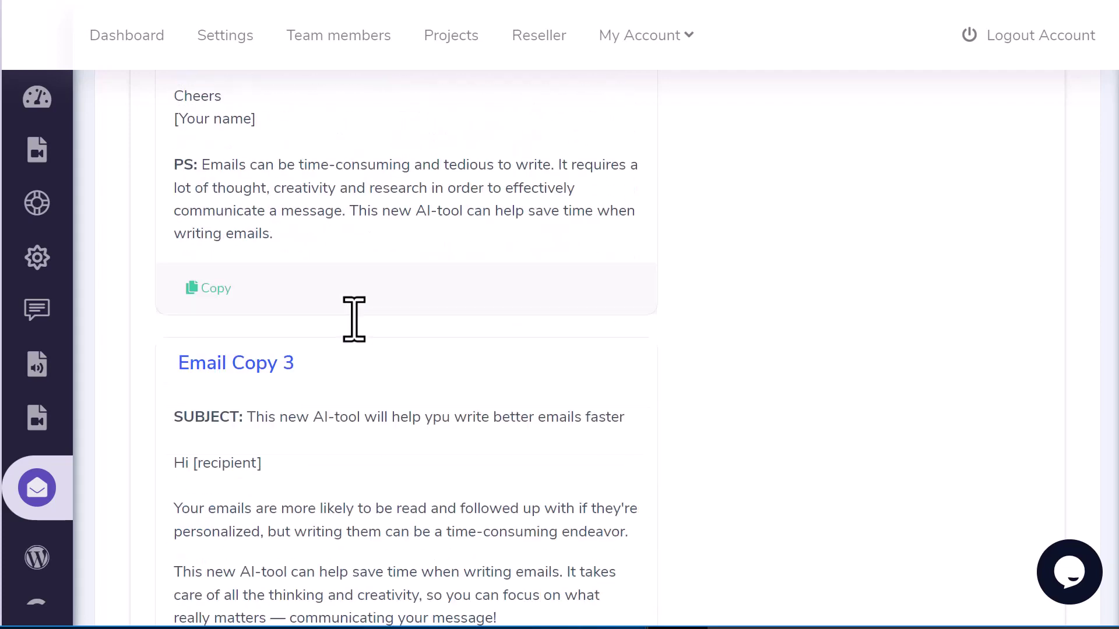
{"action": "scroll", "coordinate": [354, 320], "scroll_direction": "down", "scroll_amount": 3}
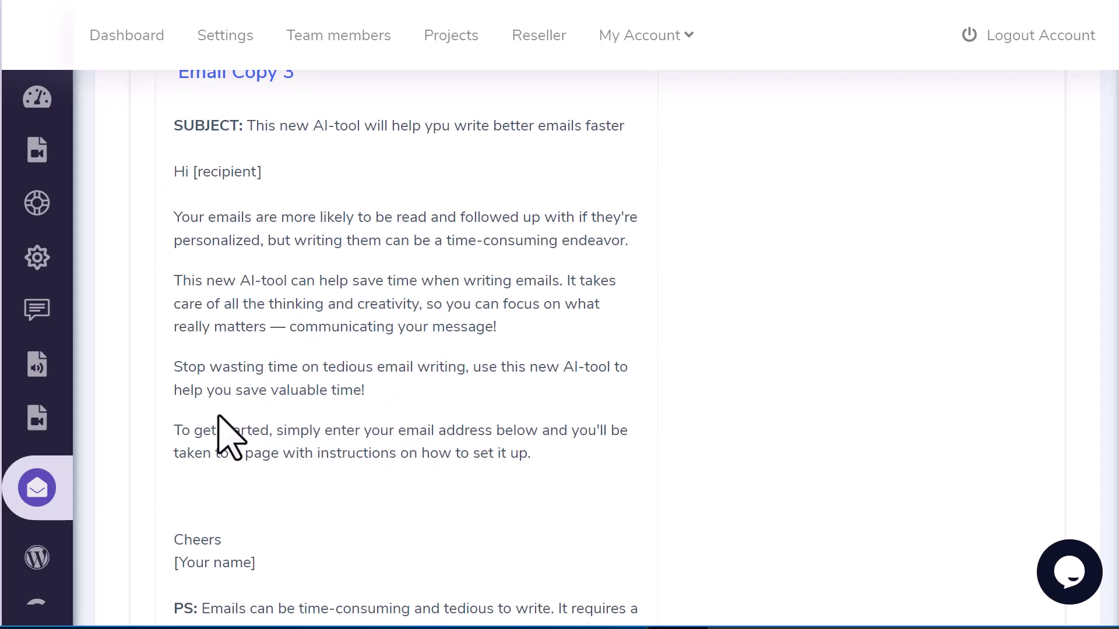
Copy Email Copy 3's 'To get started…' paragraph through the right-click menu.
{"action": "mouse_move", "coordinate": [185, 435]}
{"action": "left_mouse_down"}
{"action": "mouse_move", "coordinate": [532, 442]}
{"action": "mouse_move", "coordinate": [550, 453]}
{"action": "left_mouse_up"}
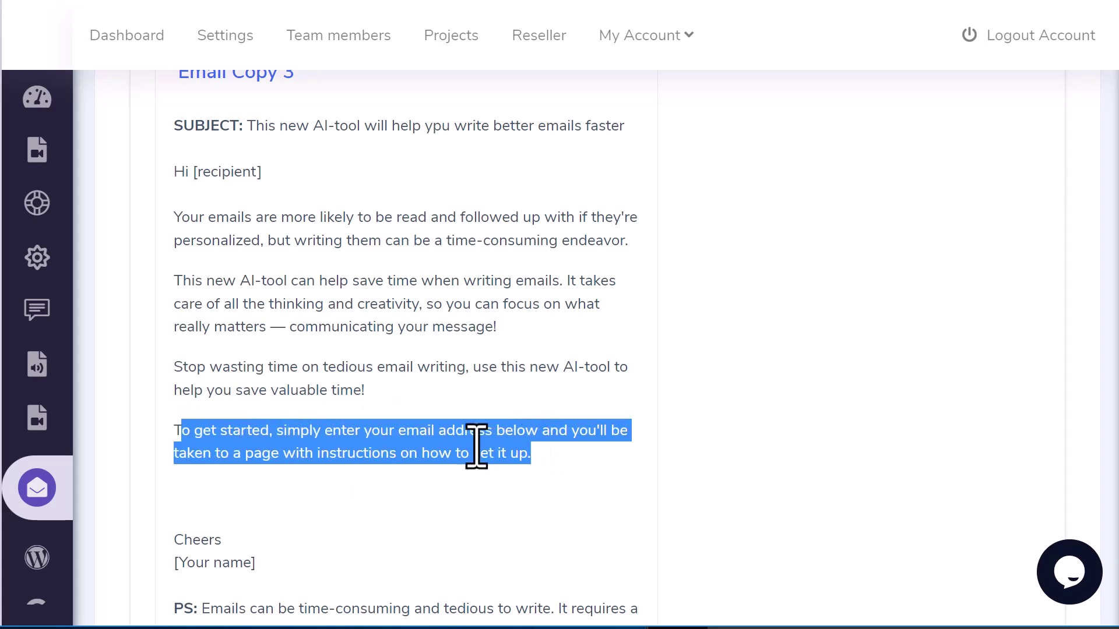
{"action": "right_click", "coordinate": [461, 455]}
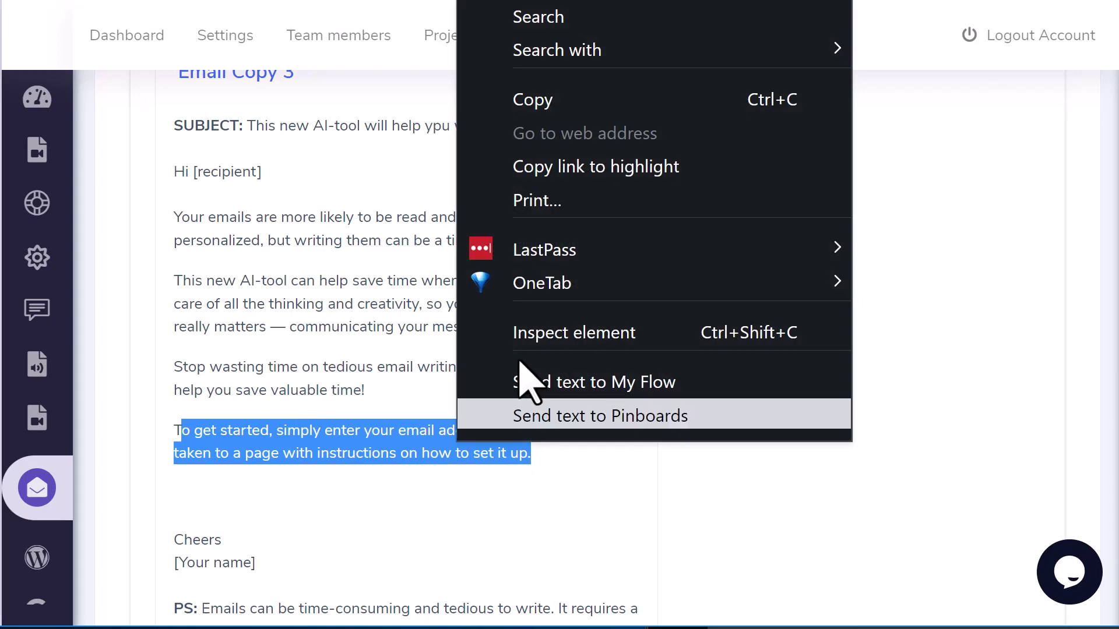
{"action": "left_click", "coordinate": [556, 100]}
{"action": "scroll", "coordinate": [437, 357], "scroll_direction": "up", "scroll_amount": 5}
{"action": "scroll", "coordinate": [439, 382], "scroll_direction": "up", "scroll_amount": 5}
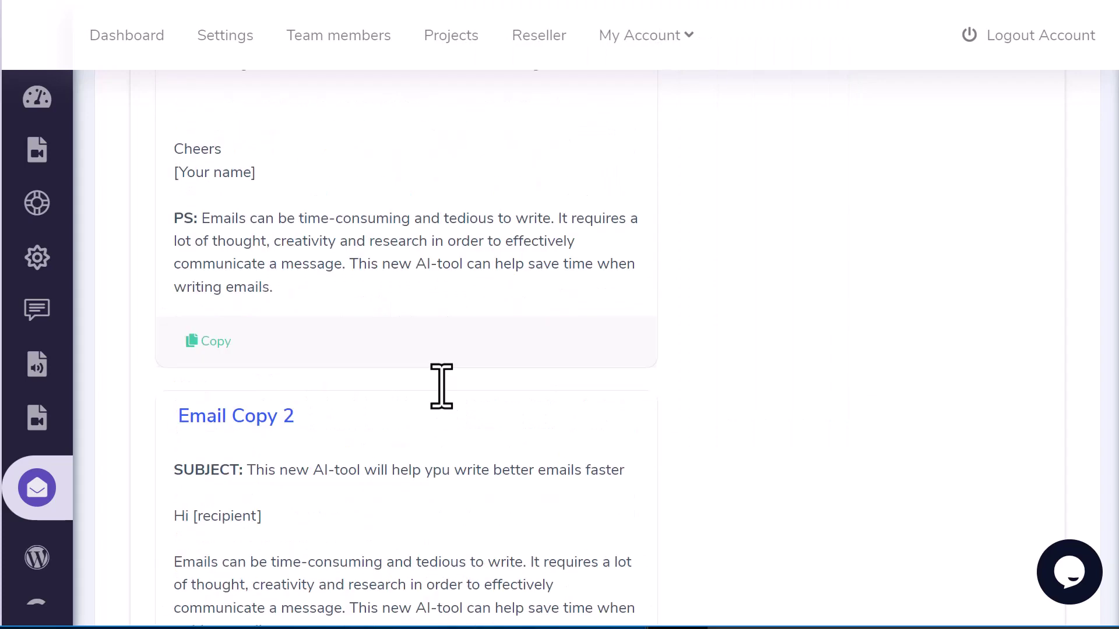
{"action": "scroll", "coordinate": [443, 393], "scroll_direction": "up", "scroll_amount": 5}
{"action": "scroll", "coordinate": [443, 393], "scroll_direction": "up", "scroll_amount": 3}
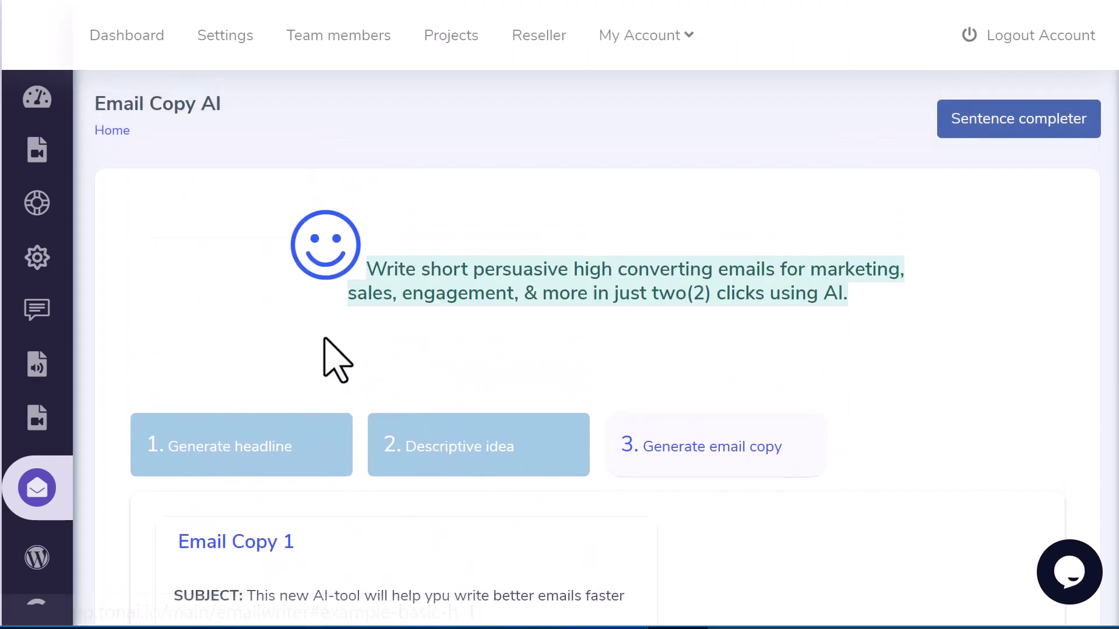
Paste the paragraph into the Sentence Completer and delete its ending 'instructions on how to set it up.'.
{"action": "left_click", "coordinate": [1017, 119]}
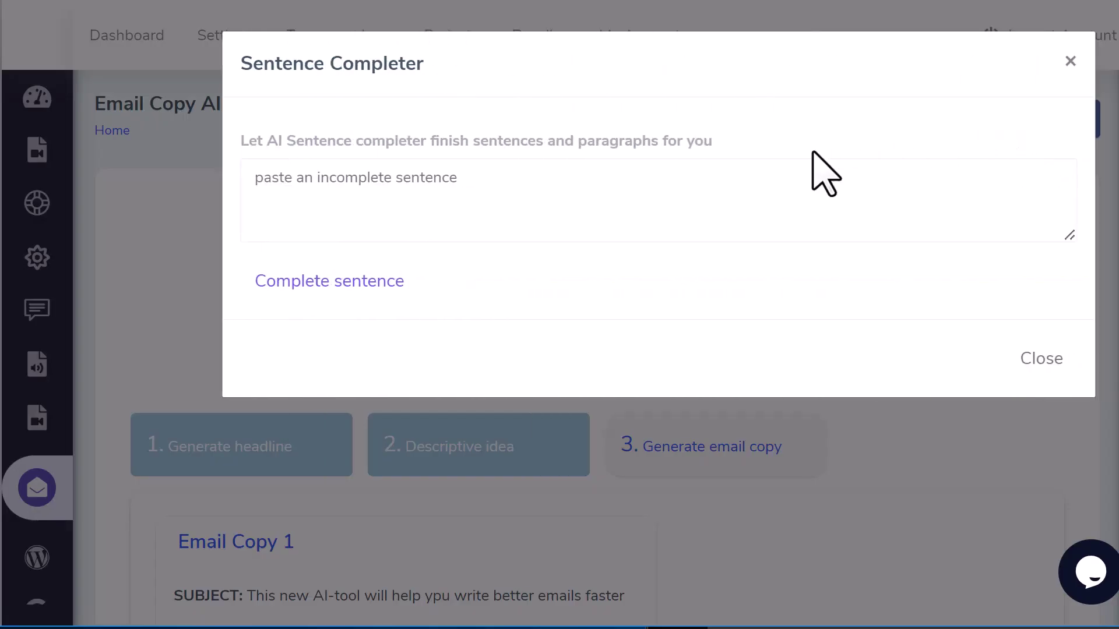
{"action": "left_click", "coordinate": [238, 178]}
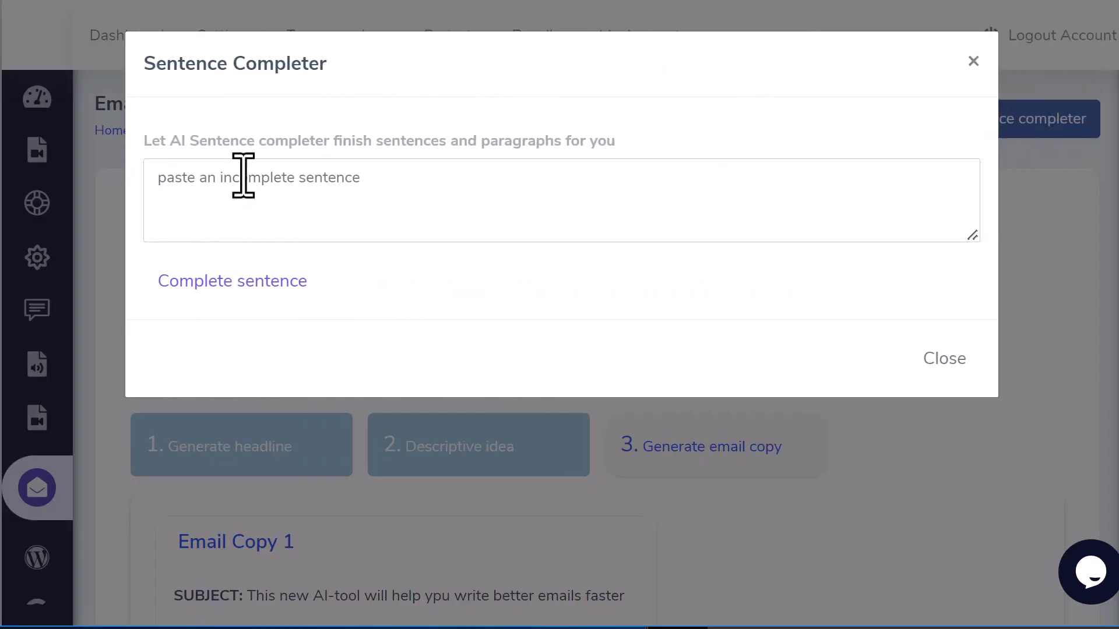
{"action": "key", "text": "ctrl+v"}
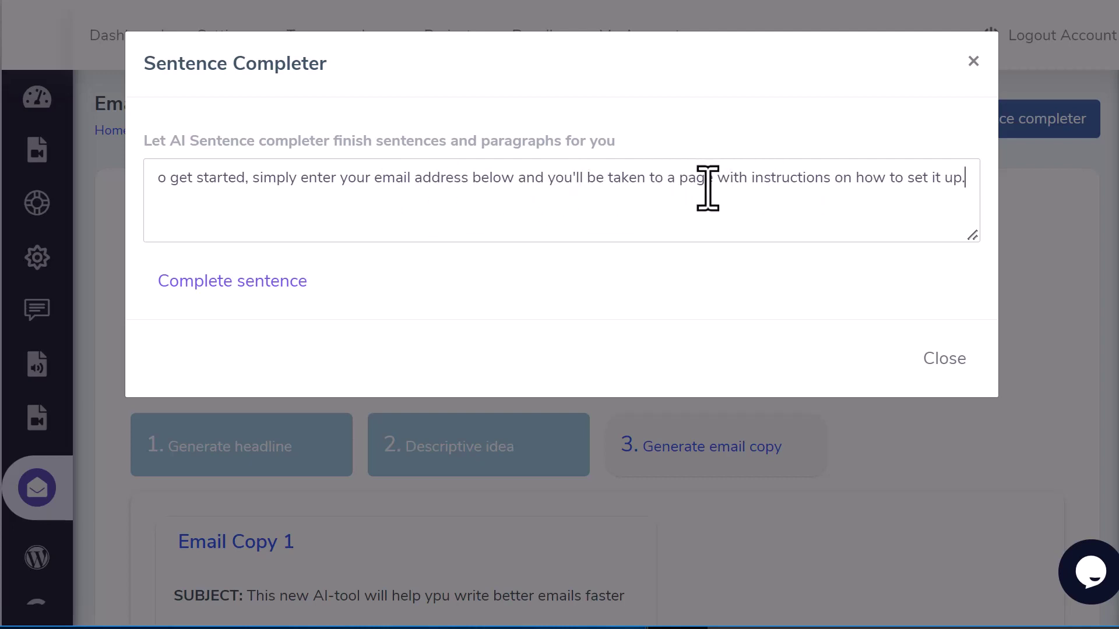
{"action": "mouse_move", "coordinate": [754, 186]}
{"action": "left_mouse_down"}
{"action": "mouse_move", "coordinate": [935, 204]}
{"action": "mouse_move", "coordinate": [1029, 201]}
{"action": "left_mouse_up"}
{"action": "key", "text": "BackSpace"}
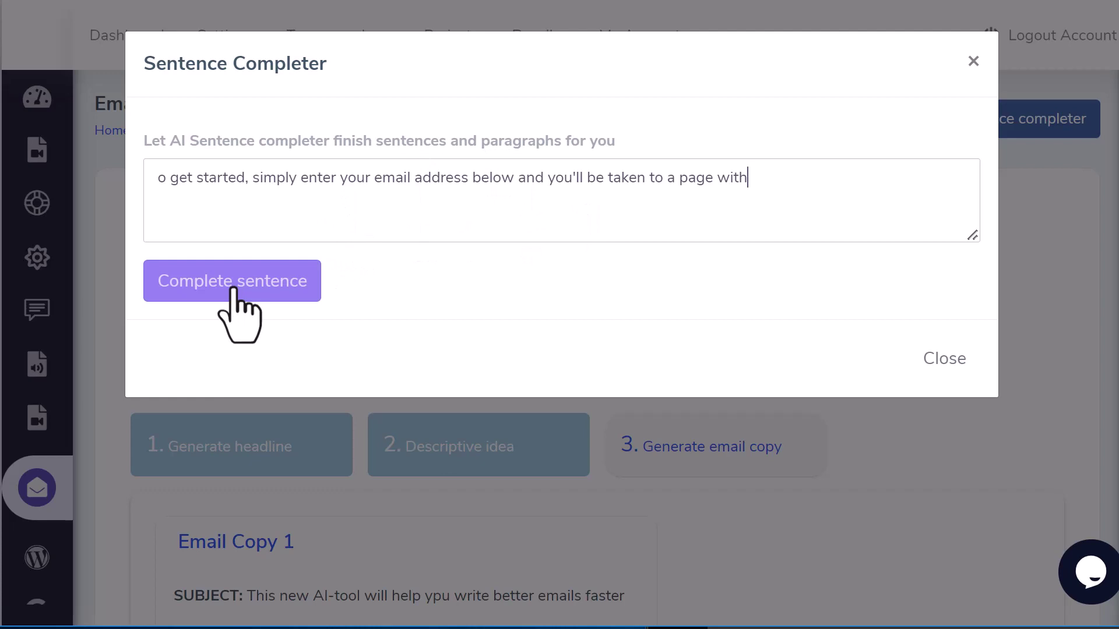
Complete the sentence so it ends 'a page with further instructions' and select the result.
{"action": "left_click", "coordinate": [203, 293]}
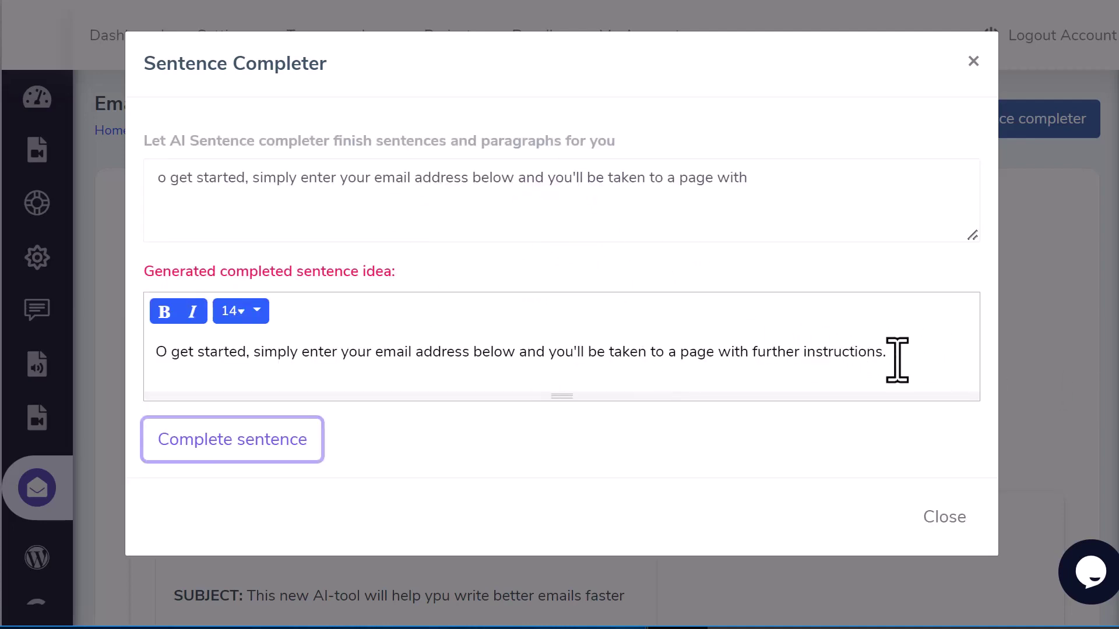
{"action": "mouse_move", "coordinate": [897, 359]}
{"action": "left_mouse_down"}
{"action": "mouse_move", "coordinate": [517, 358]}
{"action": "mouse_move", "coordinate": [97, 381]}
{"action": "left_mouse_up"}
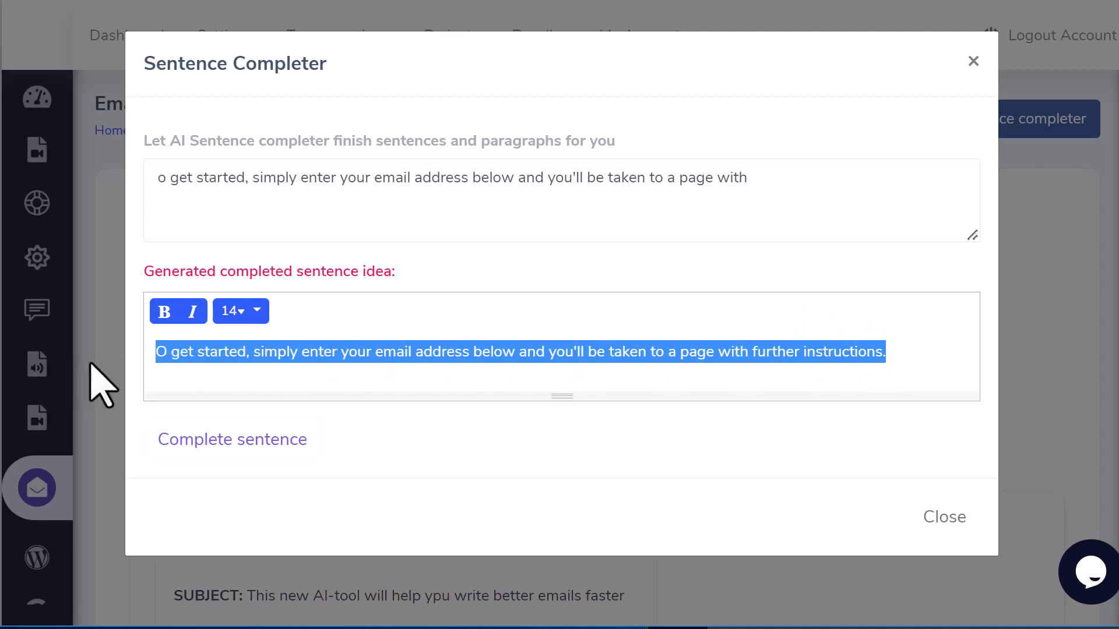
{"action": "right_click", "coordinate": [304, 358]}
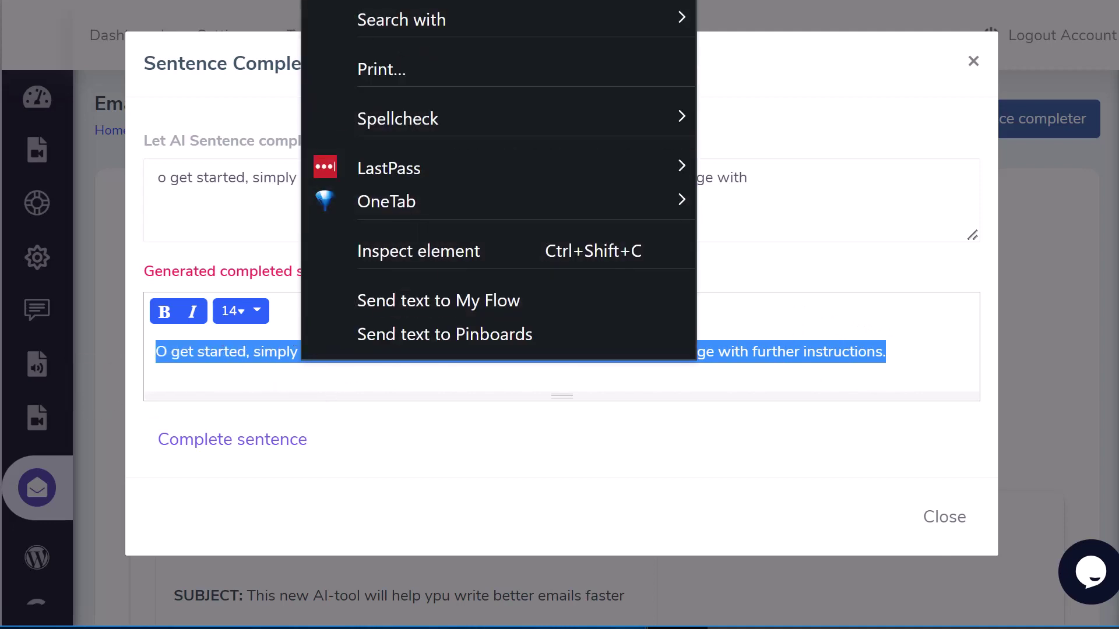
{"action": "key", "text": "Escape"}
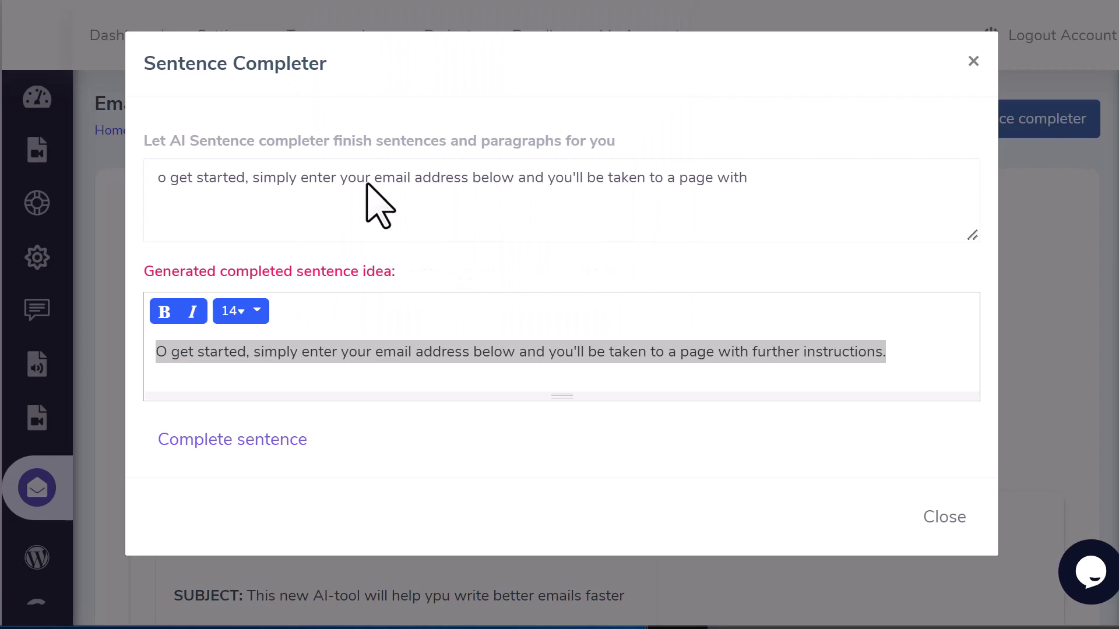
{"action": "left_click", "coordinate": [472, 192]}
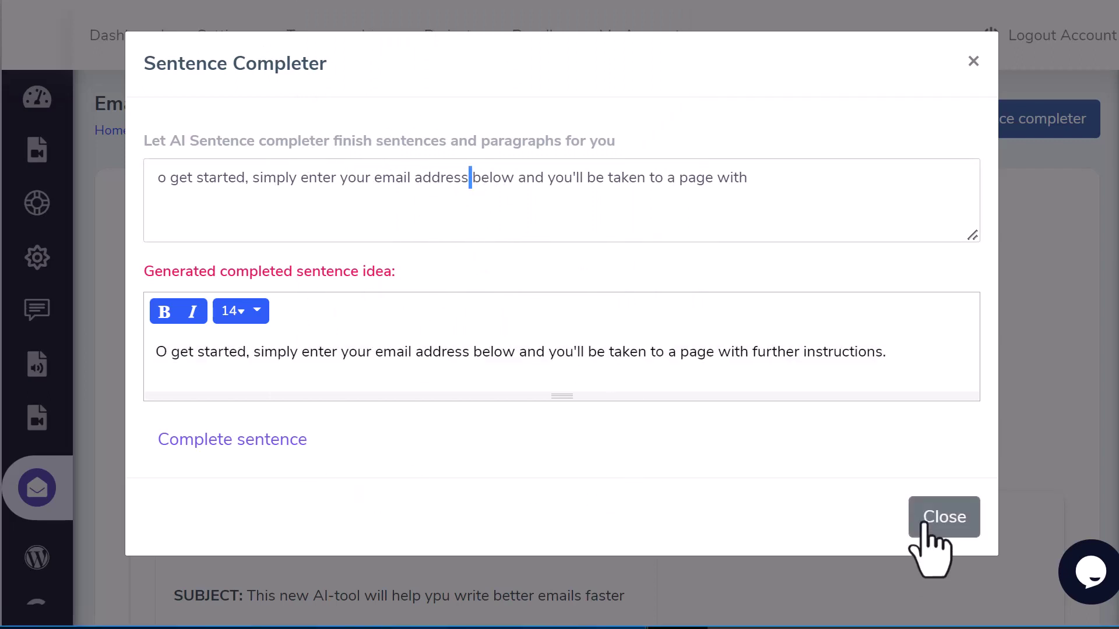
Close the Sentence Completer dialog.
{"action": "left_click", "coordinate": [943, 520]}
{"action": "scroll", "coordinate": [567, 418], "scroll_direction": "down", "scroll_amount": 1}
{"action": "scroll", "coordinate": [537, 407], "scroll_direction": "down", "scroll_amount": 4}
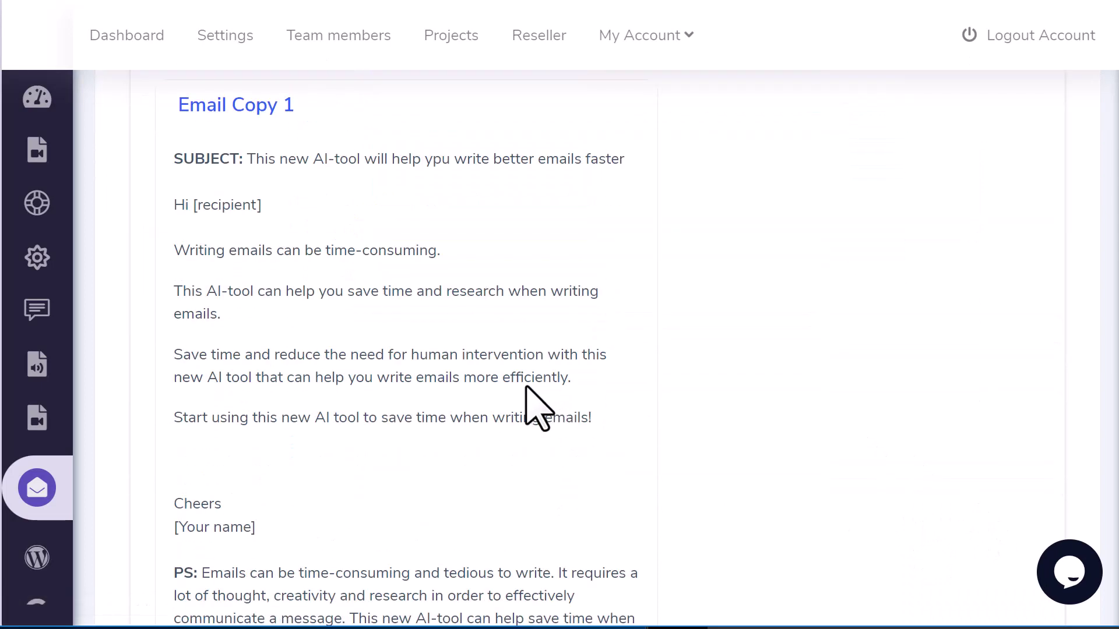
{"action": "scroll", "coordinate": [405, 229], "scroll_direction": "down", "scroll_amount": 2}
{"action": "scroll", "coordinate": [405, 229], "scroll_direction": "down", "scroll_amount": 3}
{"action": "scroll", "coordinate": [315, 165], "scroll_direction": "down", "scroll_amount": 2}
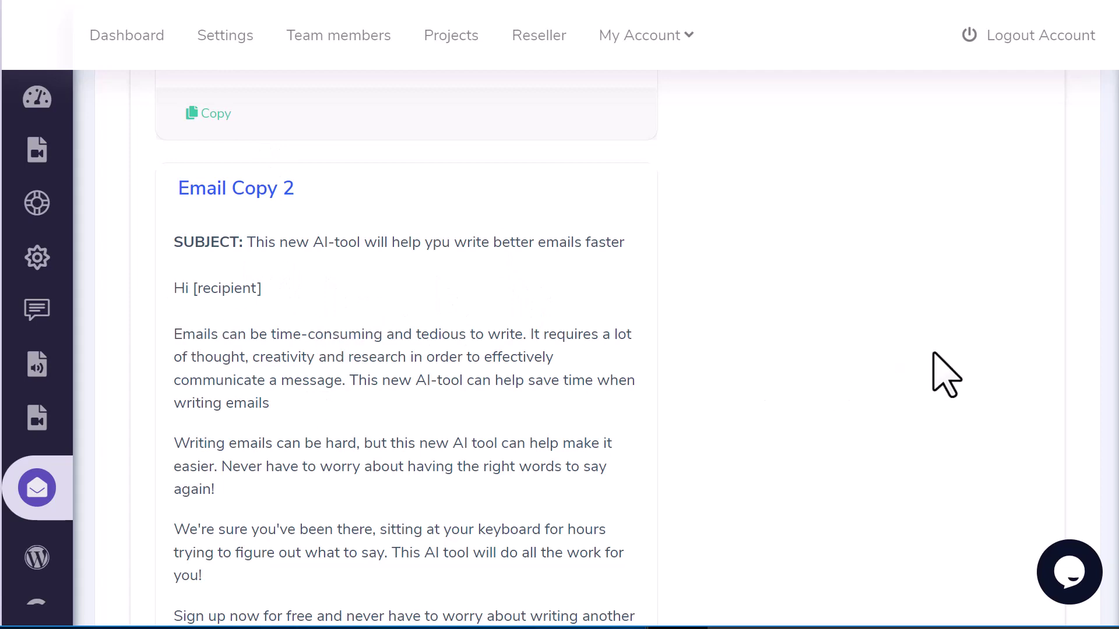
{"action": "scroll", "coordinate": [586, 384], "scroll_direction": "down", "scroll_amount": 3}
{"action": "scroll", "coordinate": [542, 395], "scroll_direction": "up", "scroll_amount": 6}
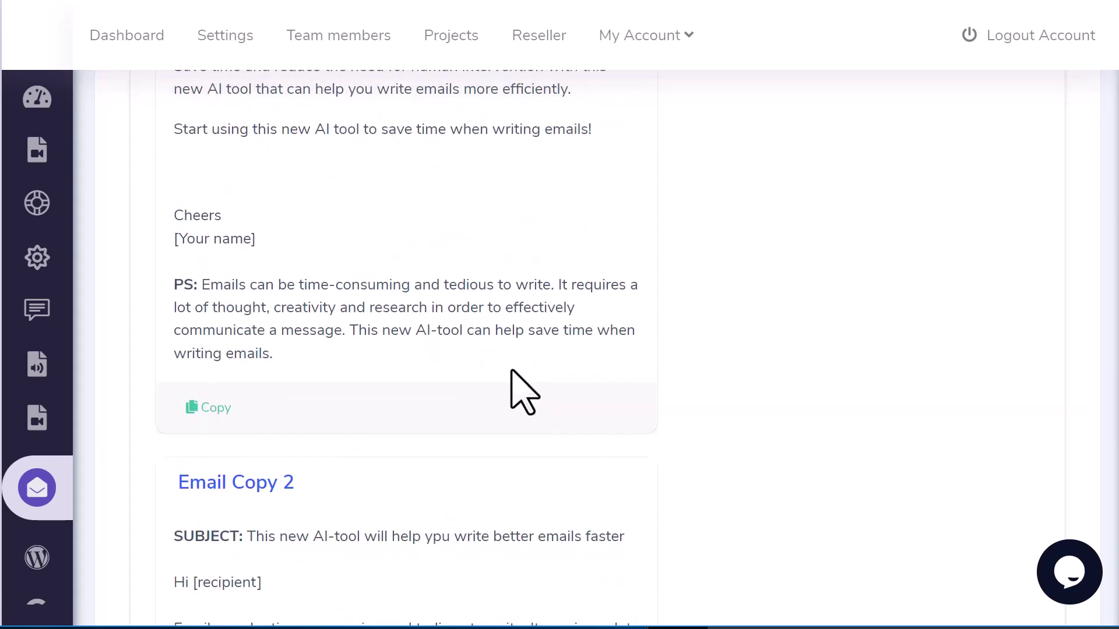
{"action": "scroll", "coordinate": [520, 389], "scroll_direction": "up", "scroll_amount": 9}
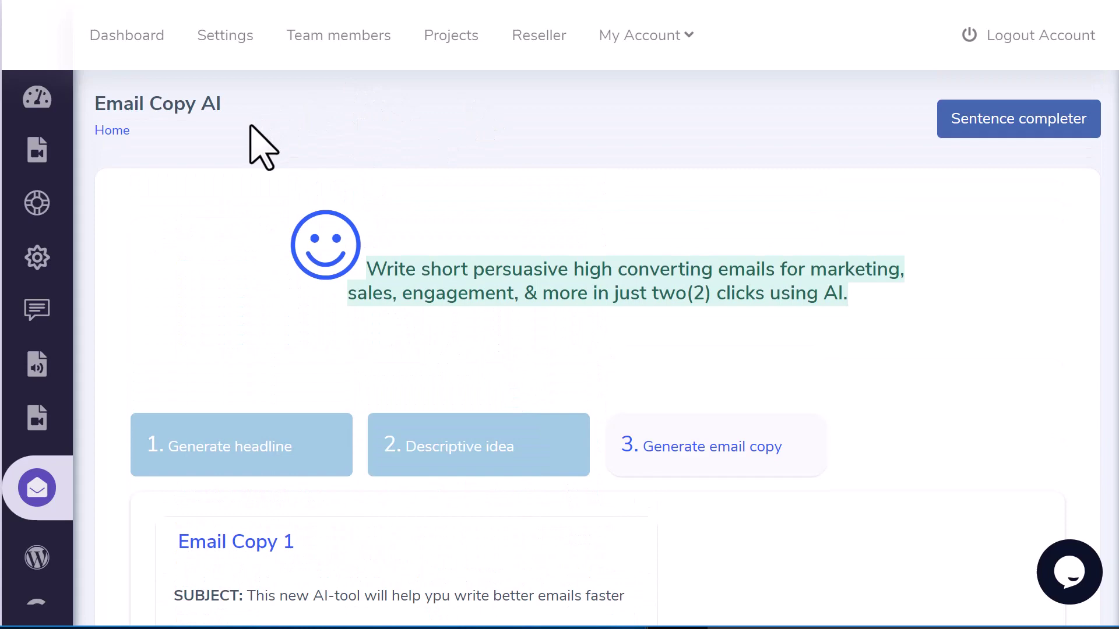